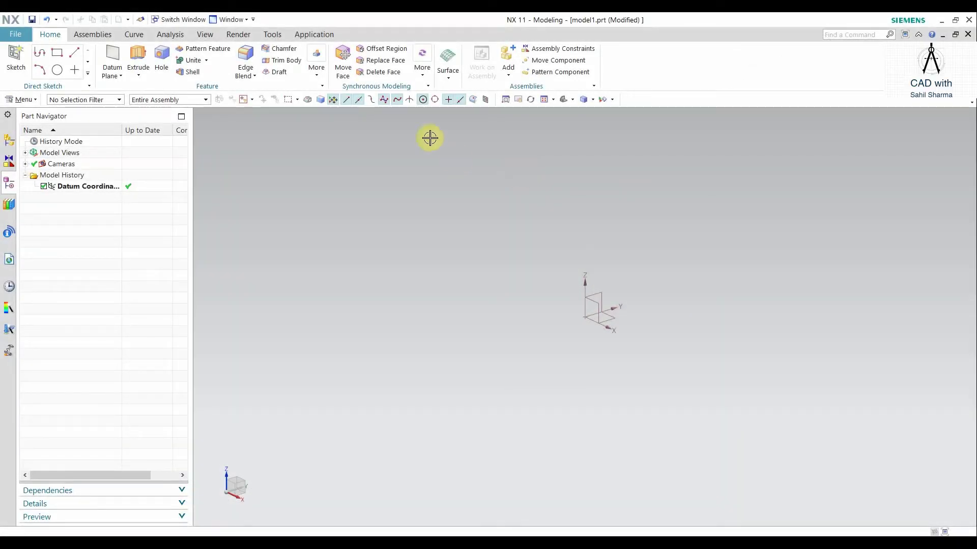
# Step: Open the More feature gallery, then close it without choosing a command
pyautogui.click(317, 71)
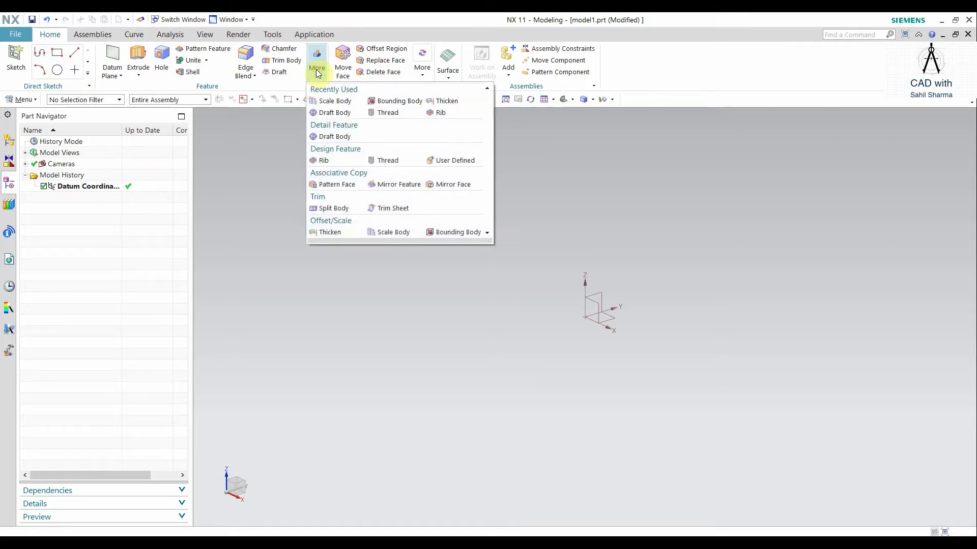
pyautogui.click(322, 100)
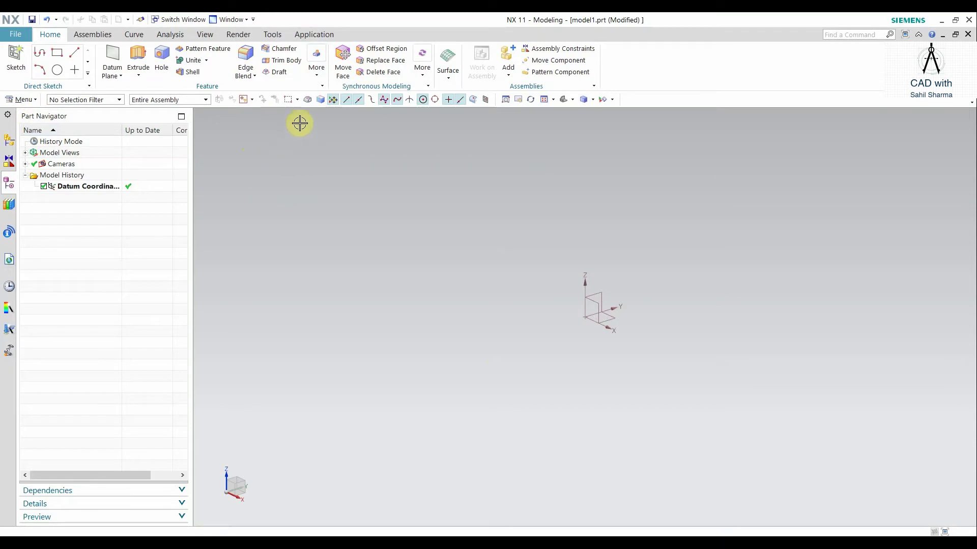
# Step: Sketch a rectangle from the datum origin to a second corner and finish the sketch
pyautogui.click(57, 52)
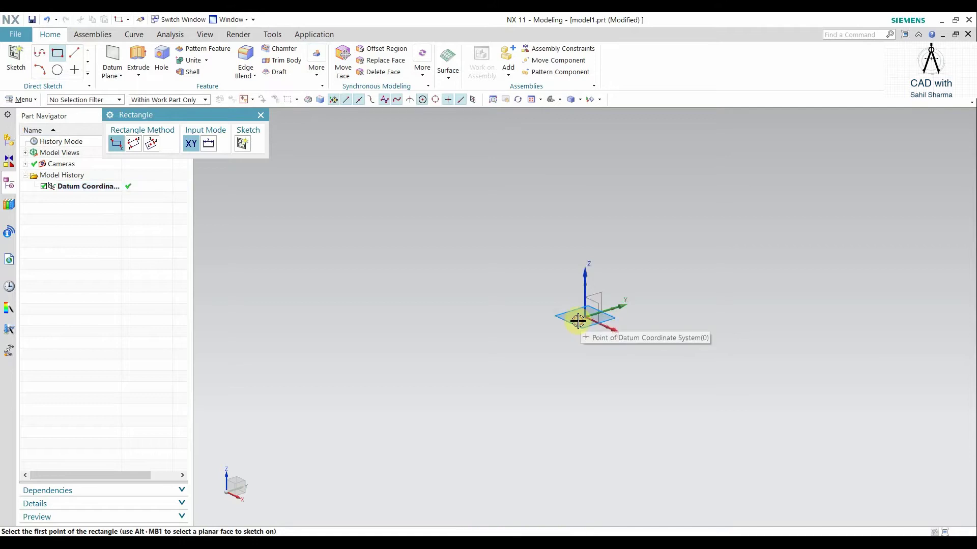
pyautogui.click(578, 321)
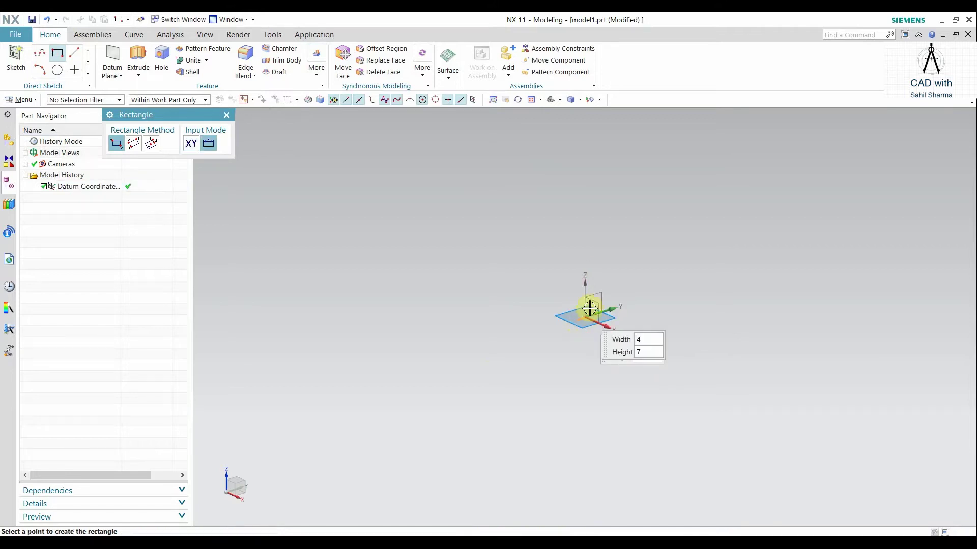
pyautogui.click(610, 241)
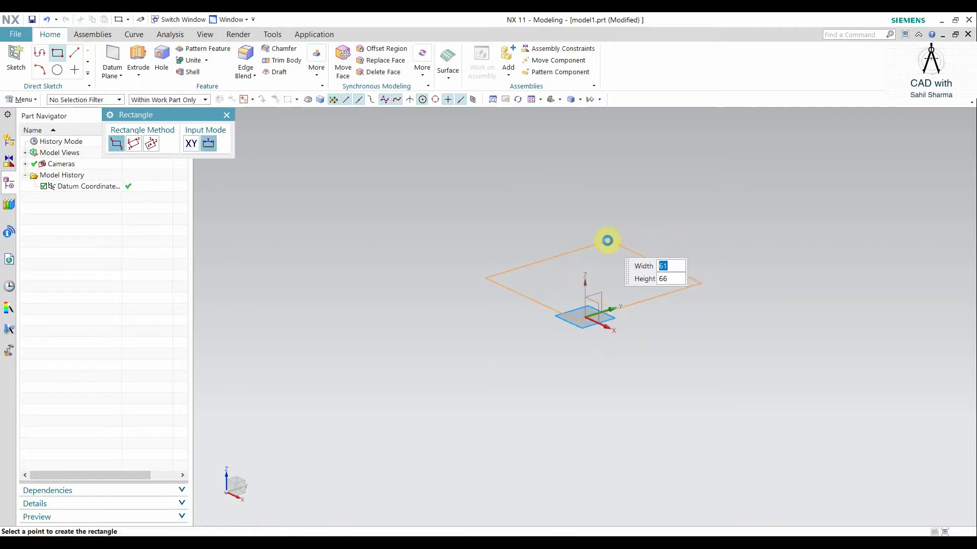
pyautogui.click(229, 118)
pyautogui.click(38, 60)
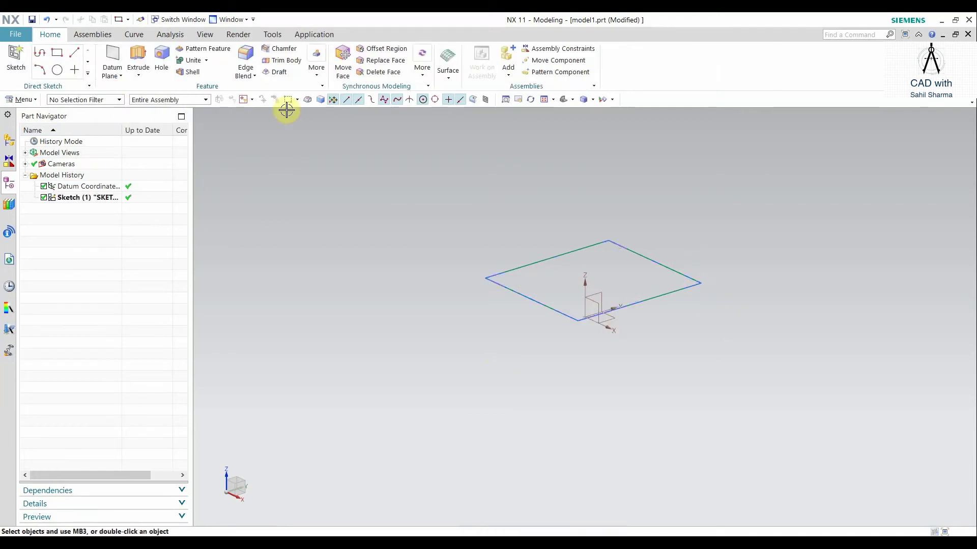
# Step: Extrude the rectangle 51 mm upward into a solid block
pyautogui.click(138, 62)
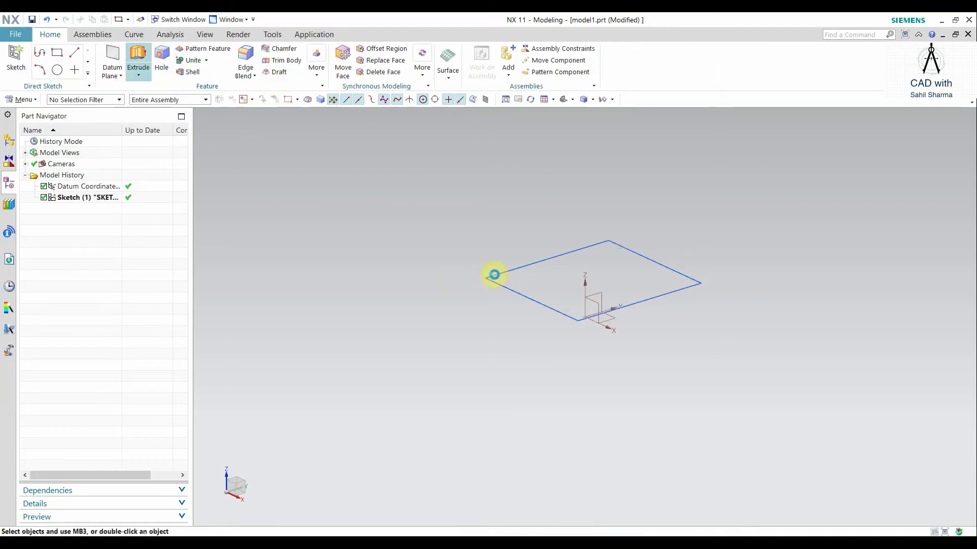
pyautogui.click(541, 278)
pyautogui.moveTo(593, 266); pyautogui.dragTo(595, 166)
pyautogui.click(182, 365)
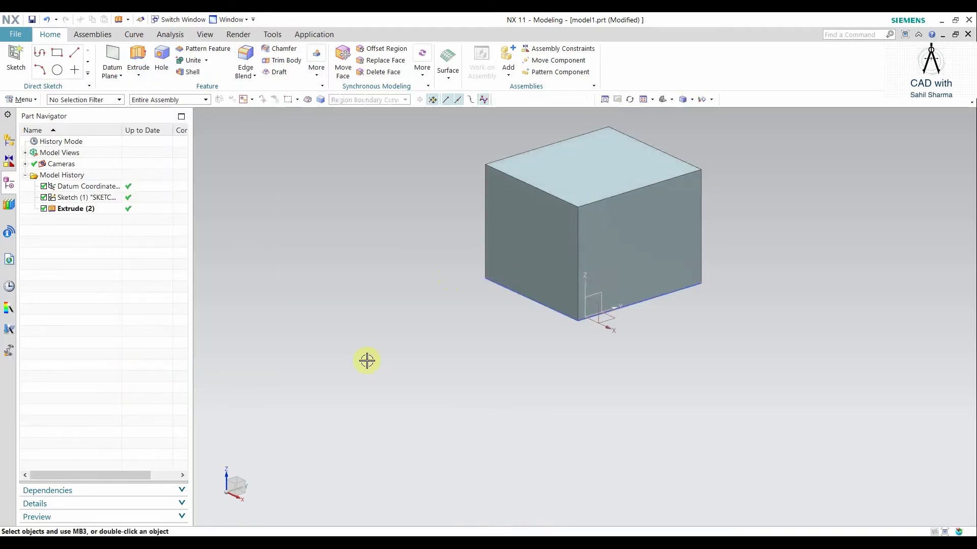
pyautogui.scroll(-3, 509, 301)
# Step: Start Scale Body from the More gallery, keeping the type Uniform
pyautogui.keyDown('shift'); pyautogui.moveTo(652, 337); pyautogui.dragTo(507, 399, button='middle'); pyautogui.keyUp('shift')
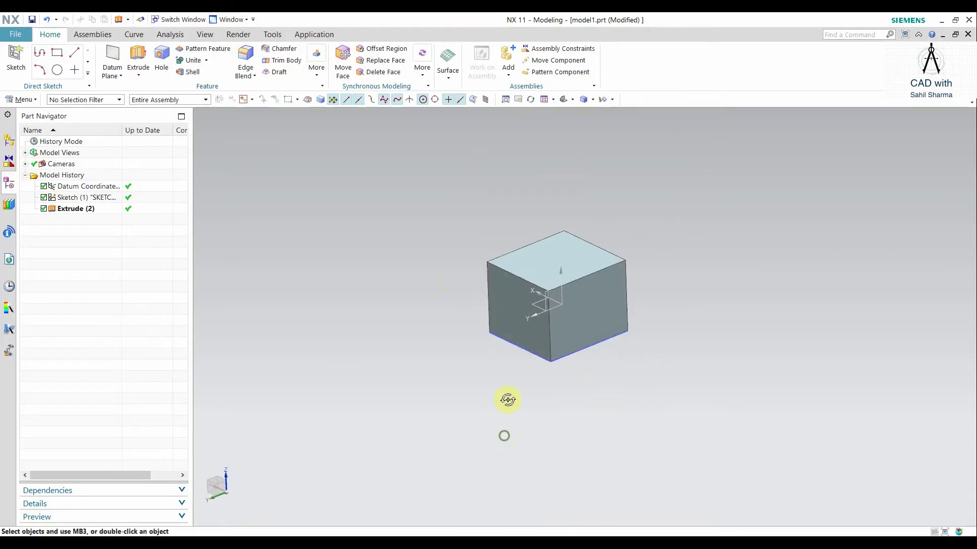
pyautogui.click(316, 64)
pyautogui.click(337, 100)
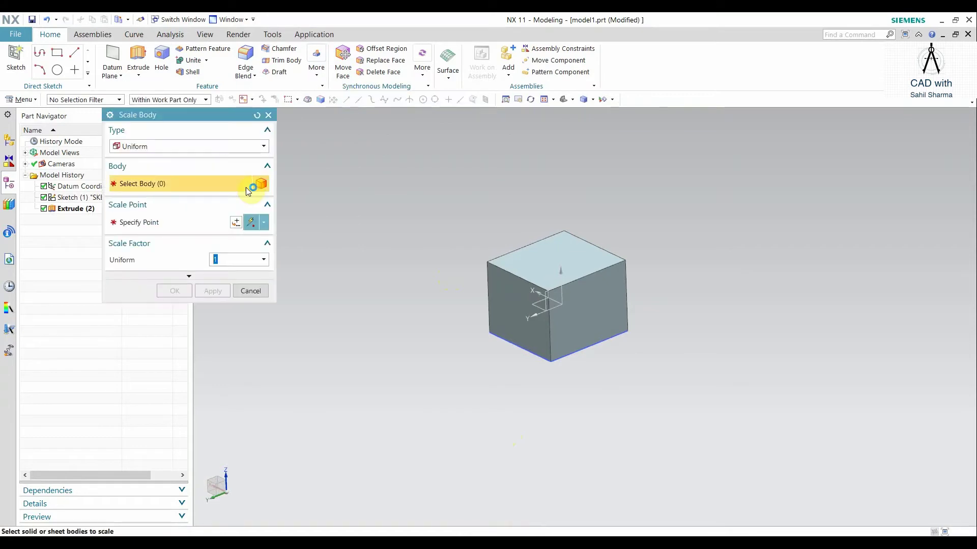
pyautogui.click(232, 145)
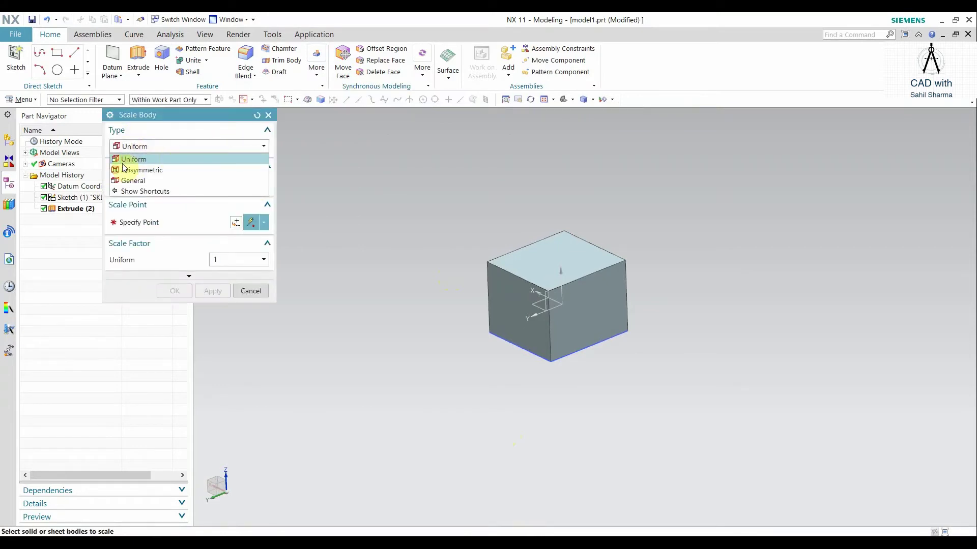
pyautogui.click(168, 159)
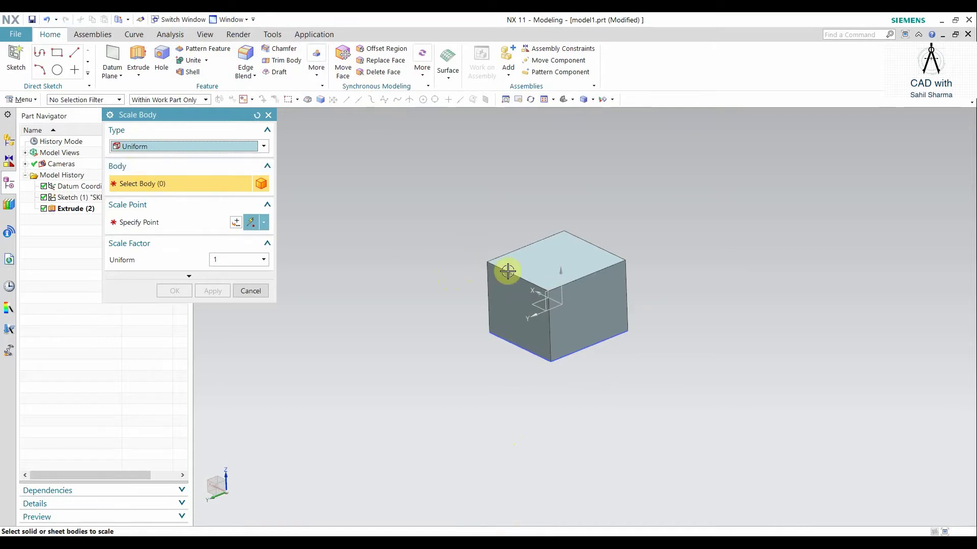
# Step: Select the extruded block as the body to scale
pyautogui.click(610, 287)
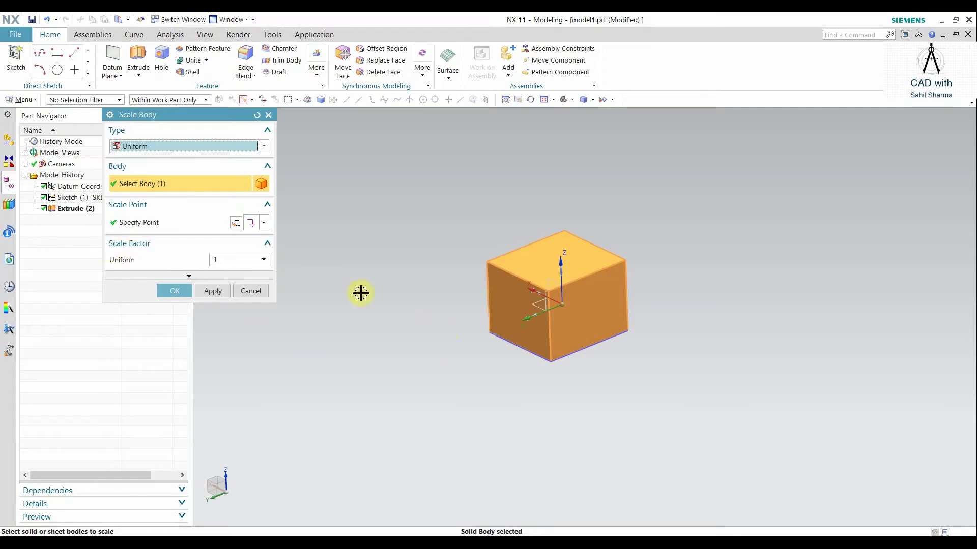
pyautogui.moveTo(453, 374); pyautogui.dragTo(560, 403, button='middle')
pyautogui.scroll(5, 497, 351)
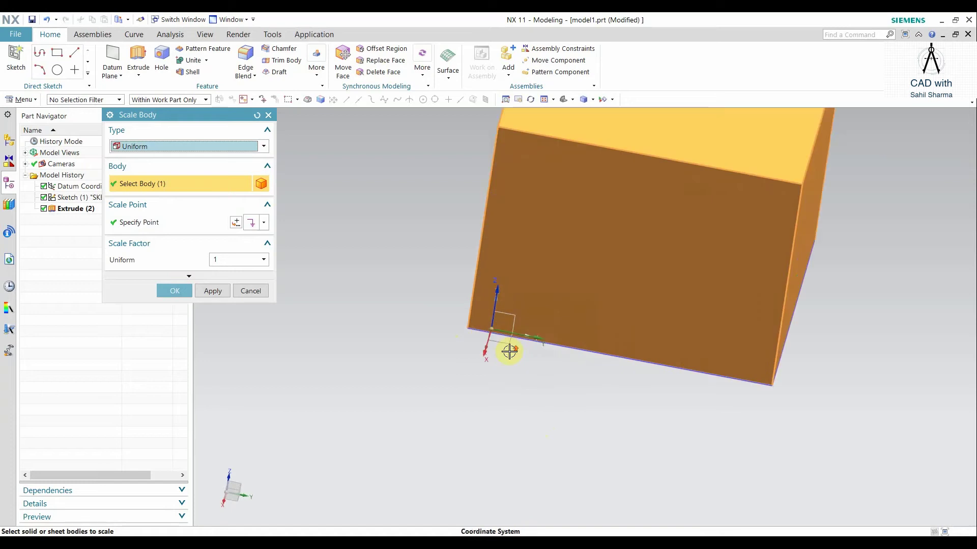
pyautogui.scroll(-5, 451, 281)
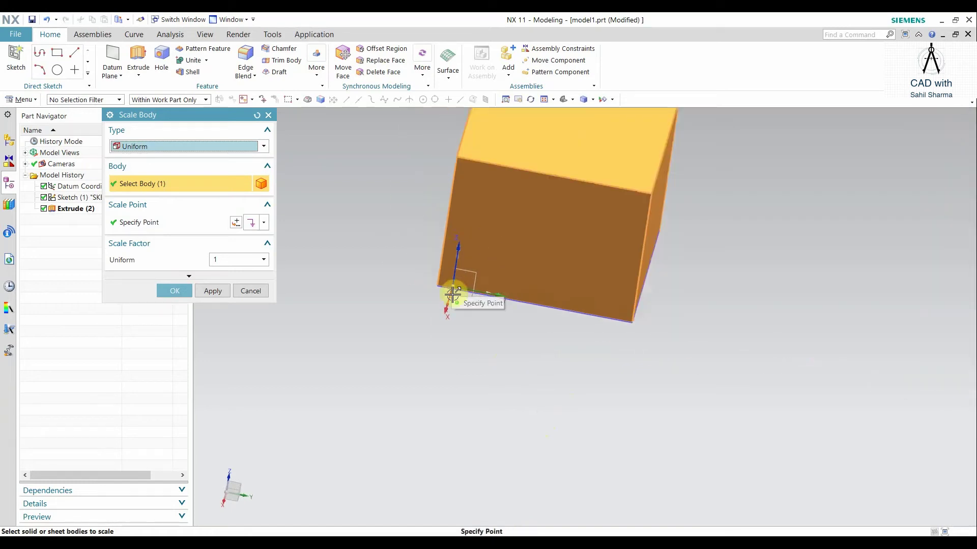
pyautogui.moveTo(469, 323); pyautogui.dragTo(491, 351, button='middle')
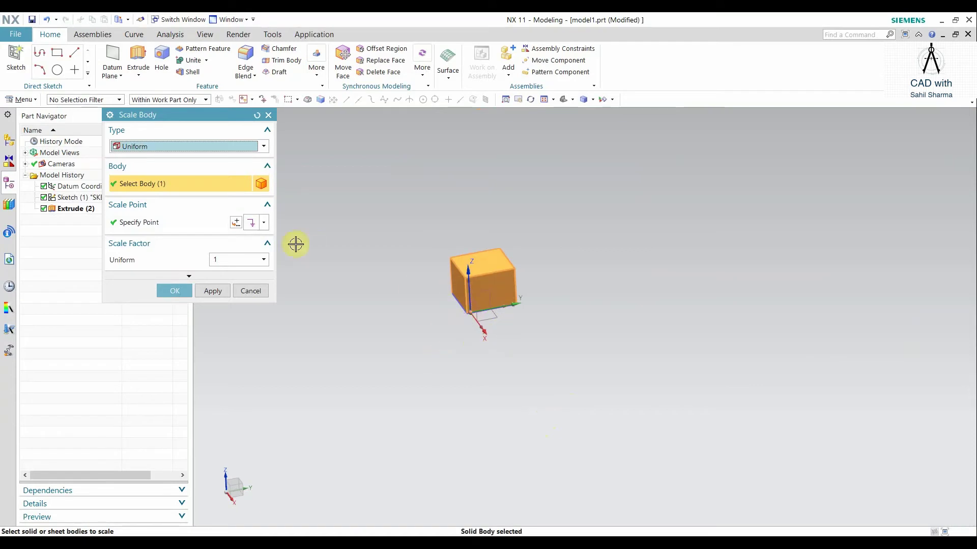
# Step: Pick the cube's bottom corner as the scale point
pyautogui.click(236, 260)
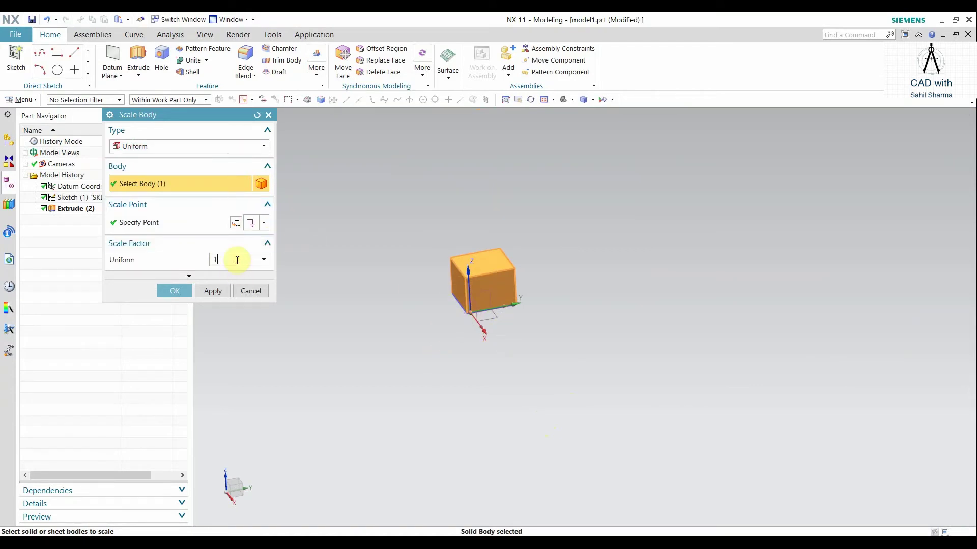
pyautogui.click(163, 222)
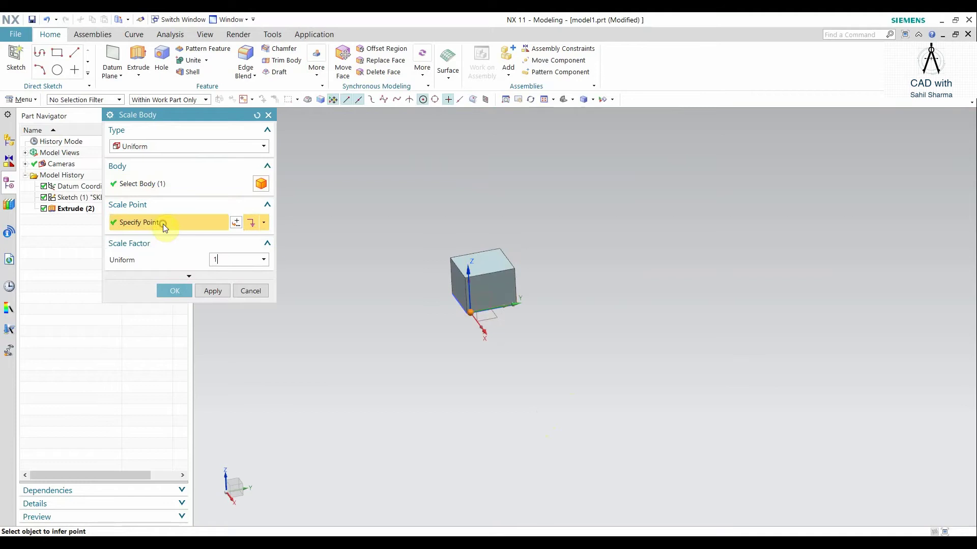
pyautogui.scroll(-5, 455, 335)
pyautogui.scroll(-2, 494, 280)
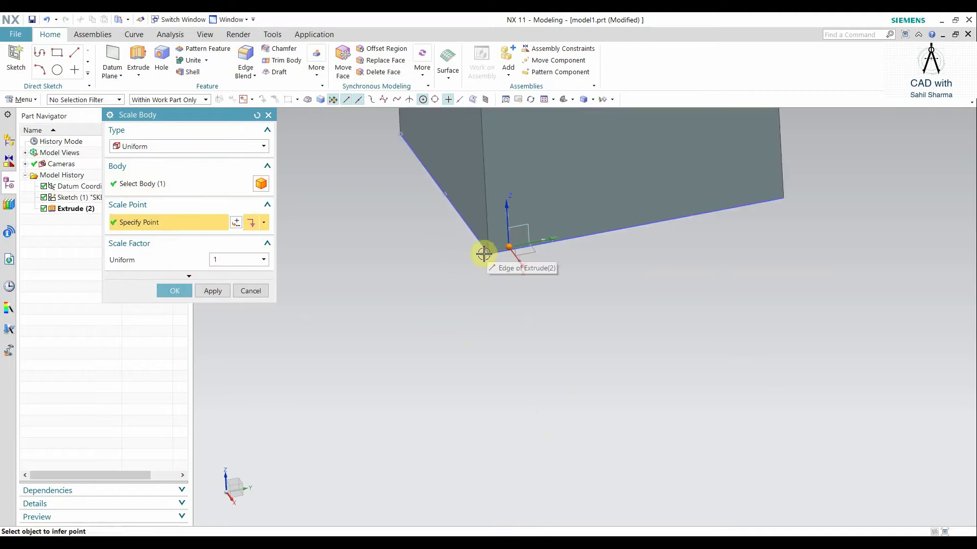
pyautogui.click(486, 253)
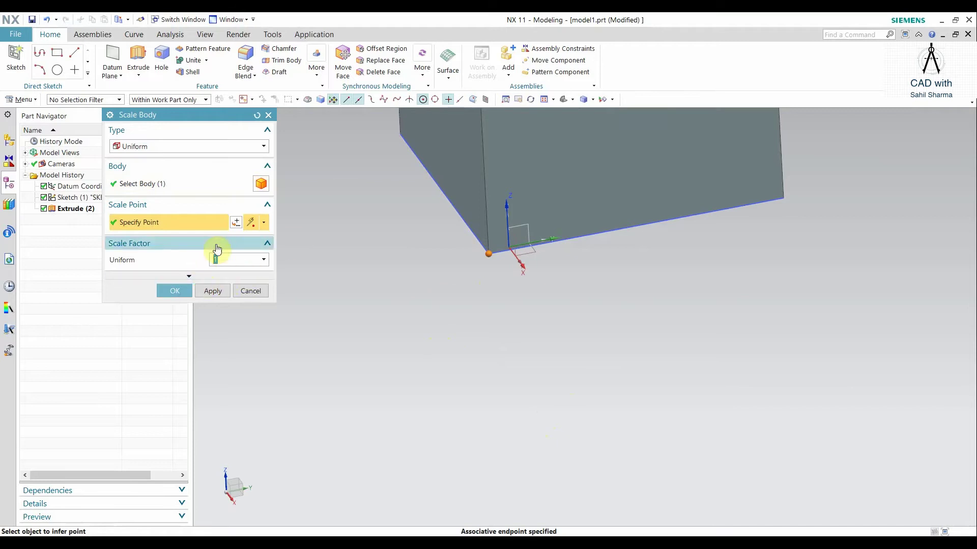
pyautogui.scroll(3, 483, 360)
pyautogui.scroll(-3, 460, 294)
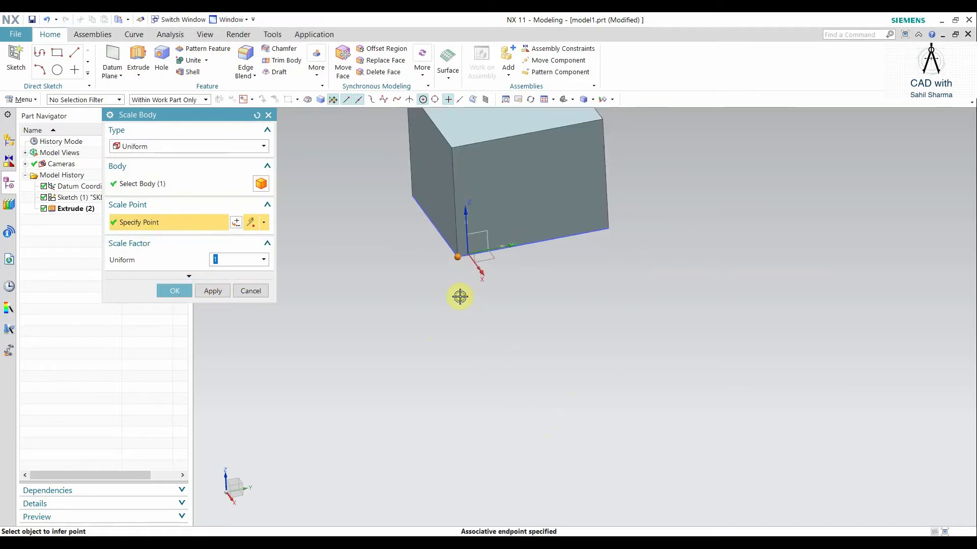
pyautogui.scroll(2, 460, 295)
pyautogui.keyDown('shift'); pyautogui.moveTo(529, 351); pyautogui.dragTo(557, 373, button='middle'); pyautogui.keyUp('shift')
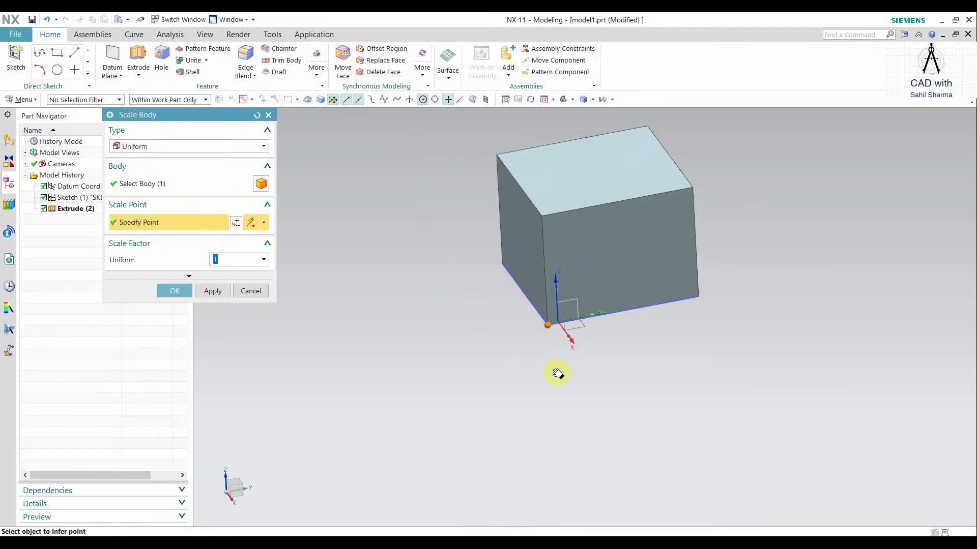
# Step: Try a uniform factor of 1.5, preview the enlarged cube, then undo the preview
pyautogui.write('.5')
pyautogui.doubleClick(236, 259)
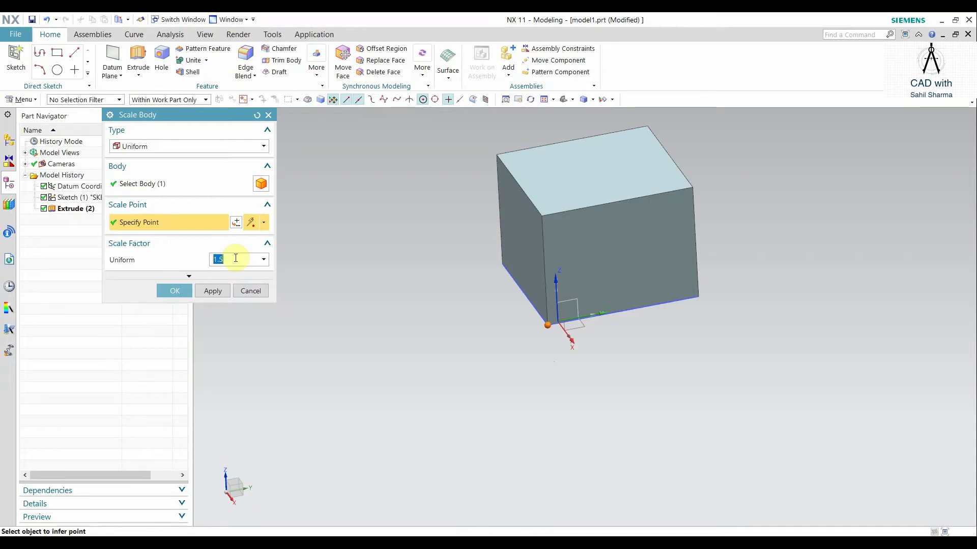
pyautogui.click(190, 277)
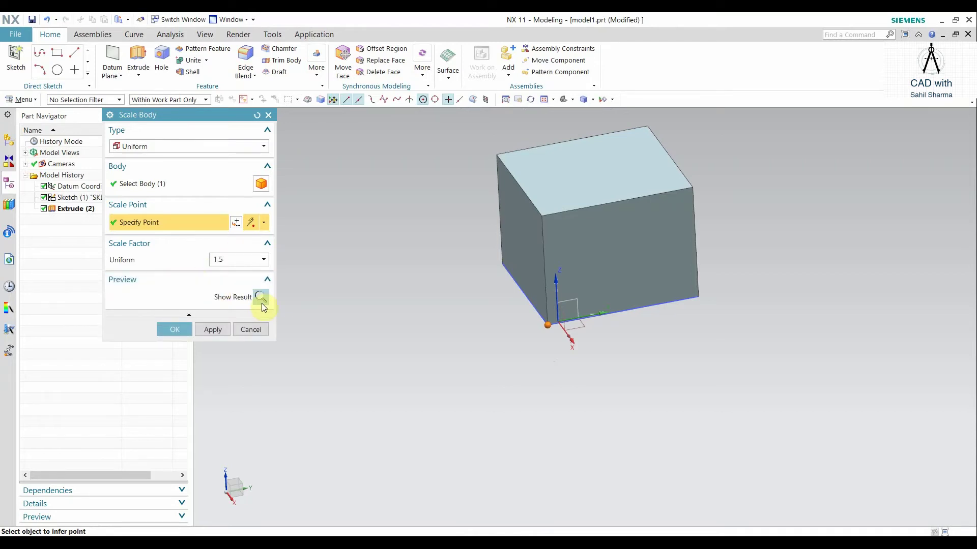
pyautogui.click(261, 303)
pyautogui.scroll(-3, 501, 410)
pyautogui.moveTo(502, 410); pyautogui.dragTo(451, 434, button='middle')
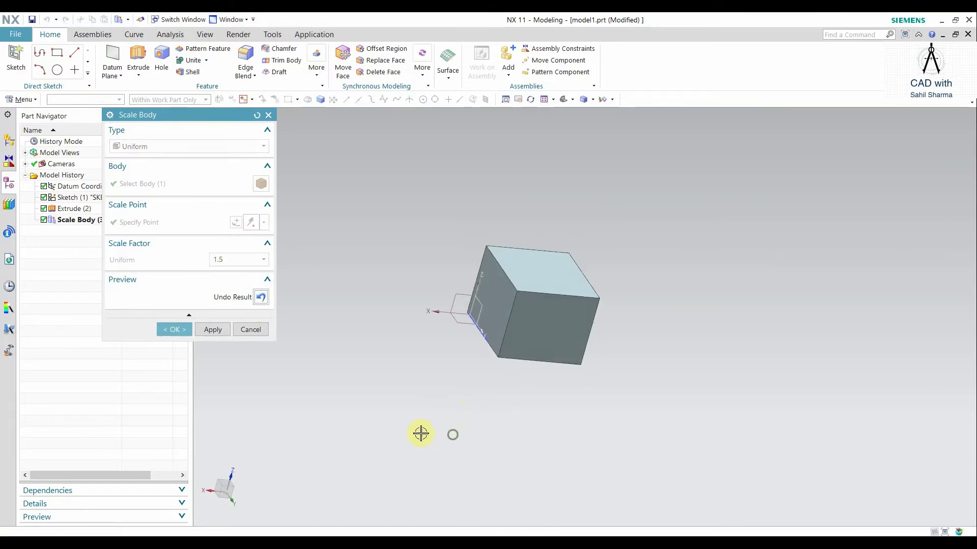
pyautogui.click(260, 297)
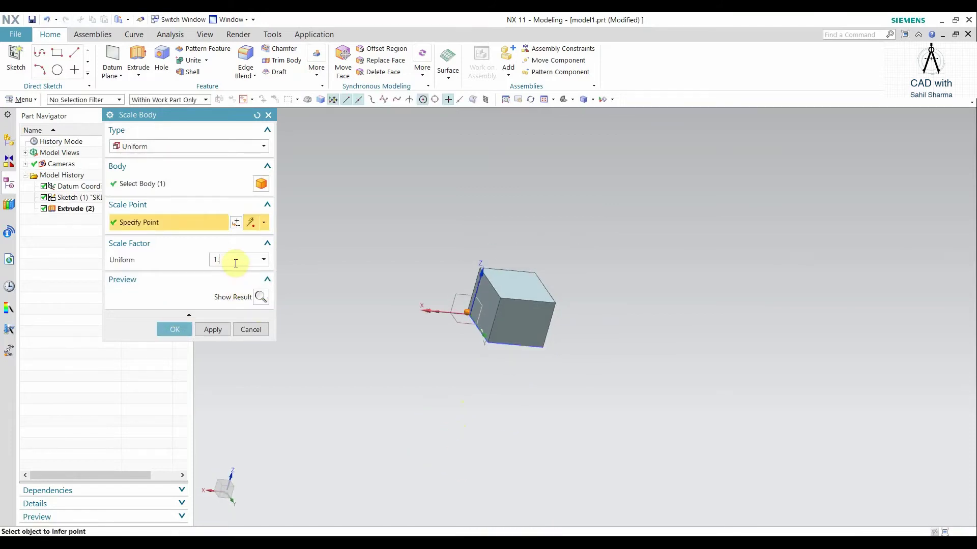
# Step: Change the uniform factor to 2 and preview the doubled cube
pyautogui.press('BackSpace')
pyautogui.press('BackSpace')
pyautogui.write('2')
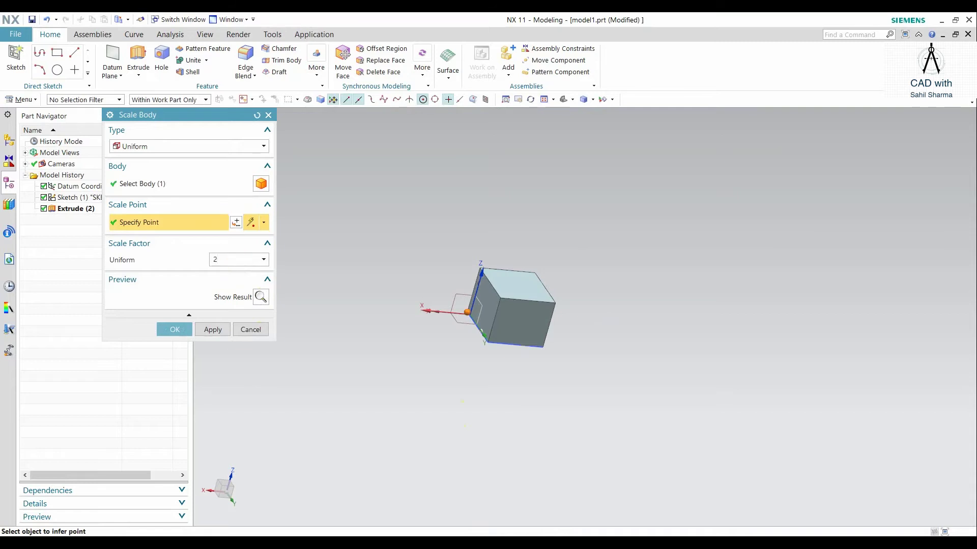
pyautogui.click(261, 304)
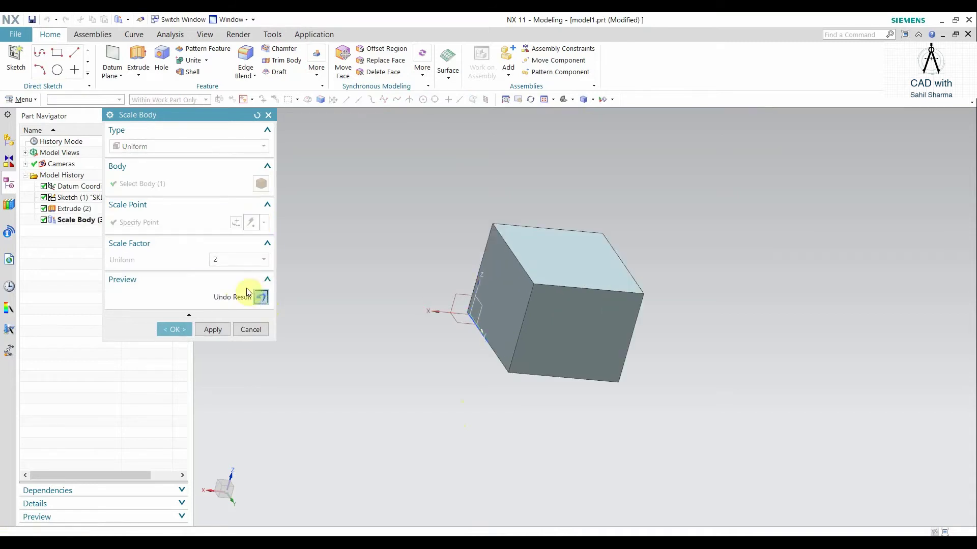
# Step: Set the factor to 0.5, preview the half-size cube, then revert it
pyautogui.click(230, 261)
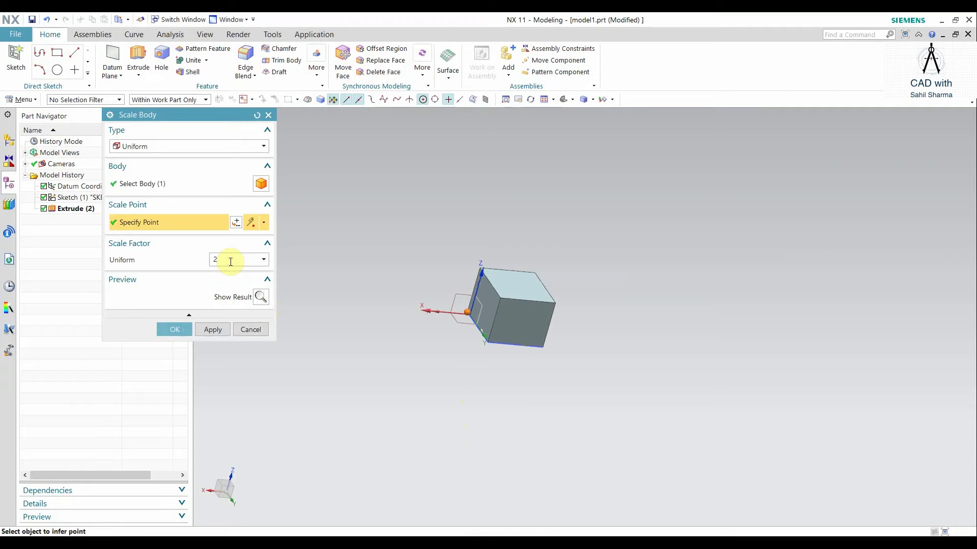
pyautogui.write('.5')
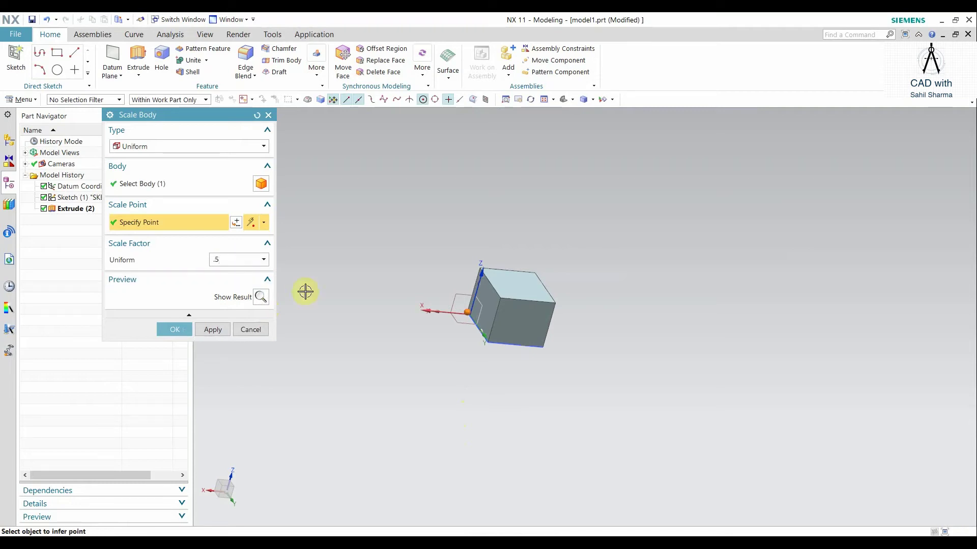
pyautogui.click(257, 297)
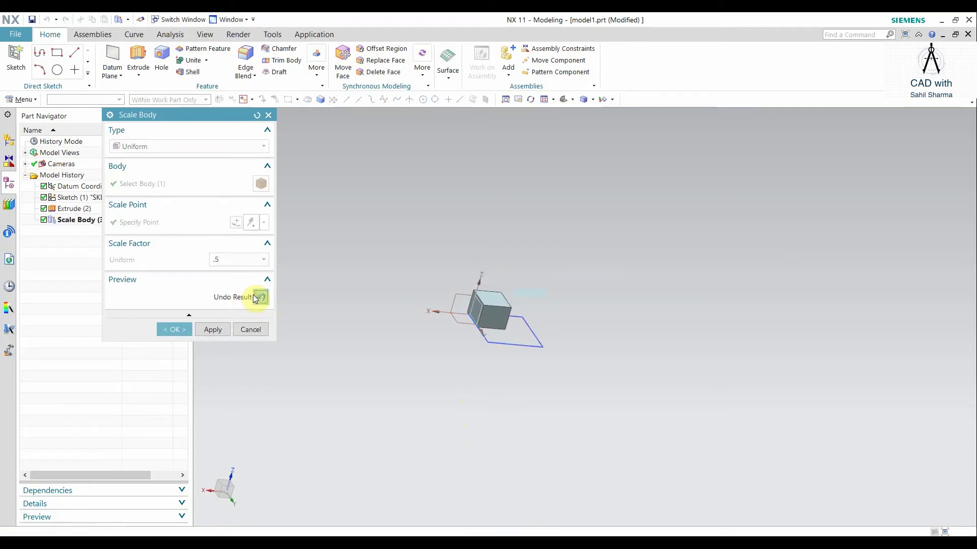
pyautogui.click(257, 297)
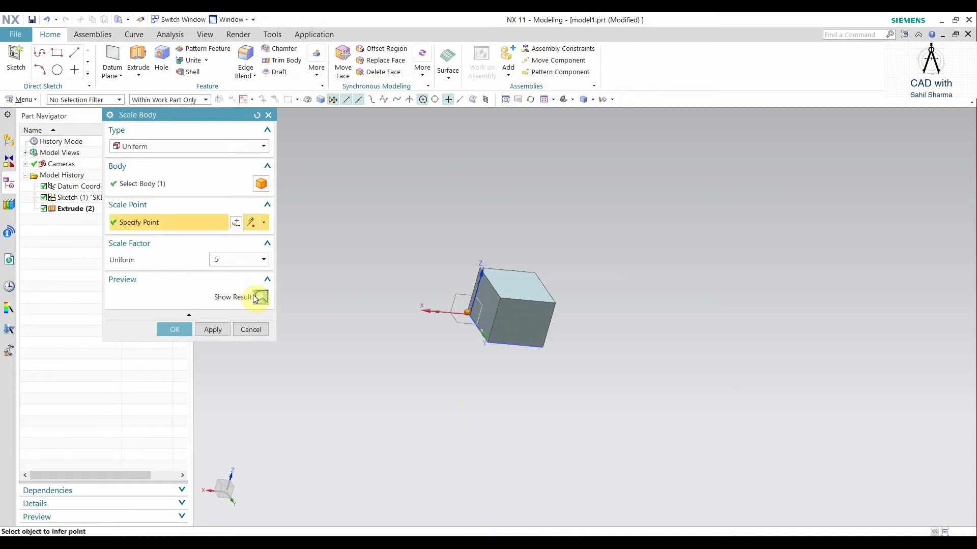
# Step: Switch to Axisymmetric scaling with 1.5 along the axis, preview the stretch, and revert
pyautogui.click(205, 147)
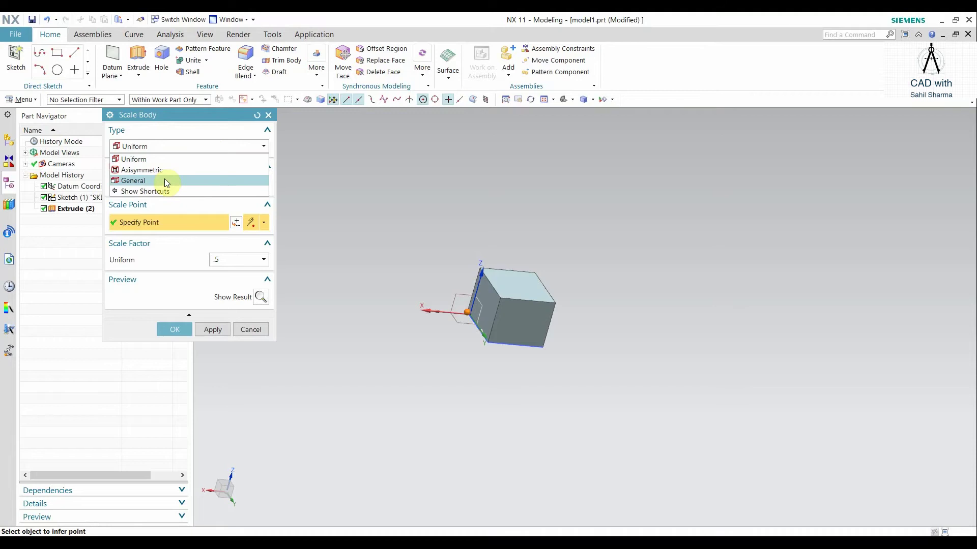
pyautogui.click(185, 170)
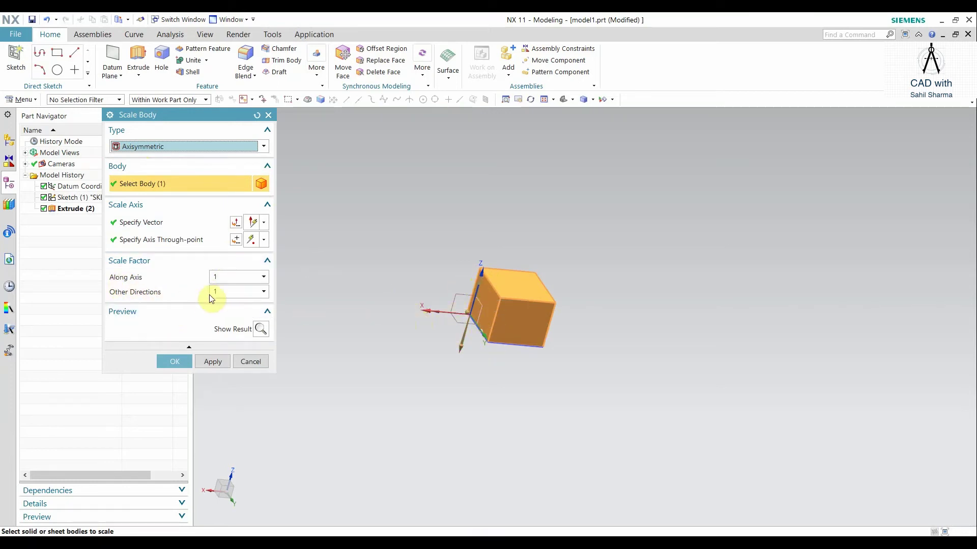
pyautogui.click(227, 276)
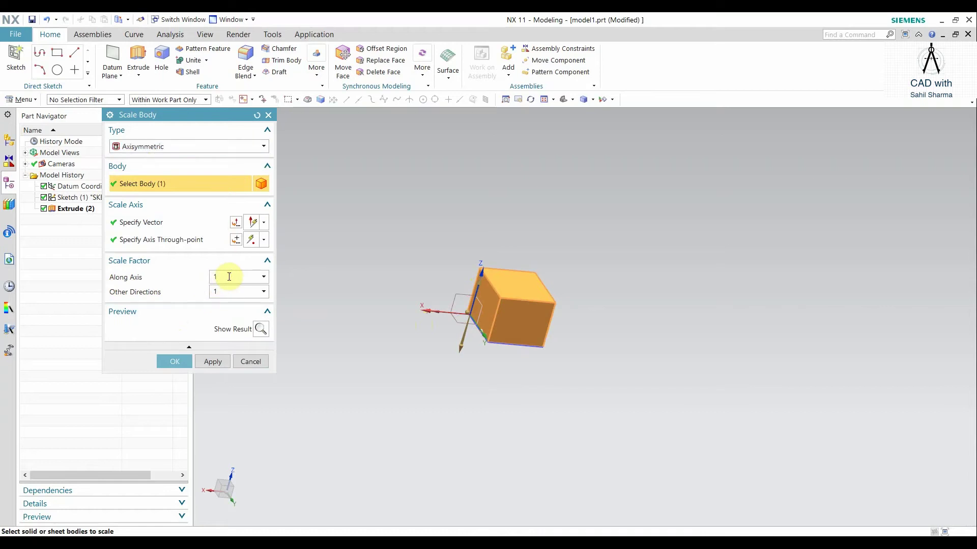
pyautogui.write('.5')
pyautogui.click(259, 328)
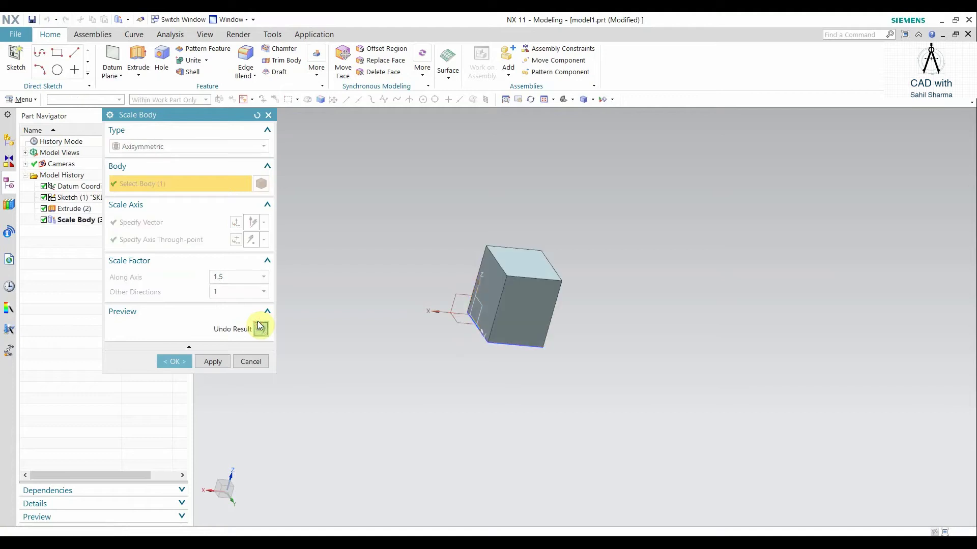
pyautogui.click(258, 323)
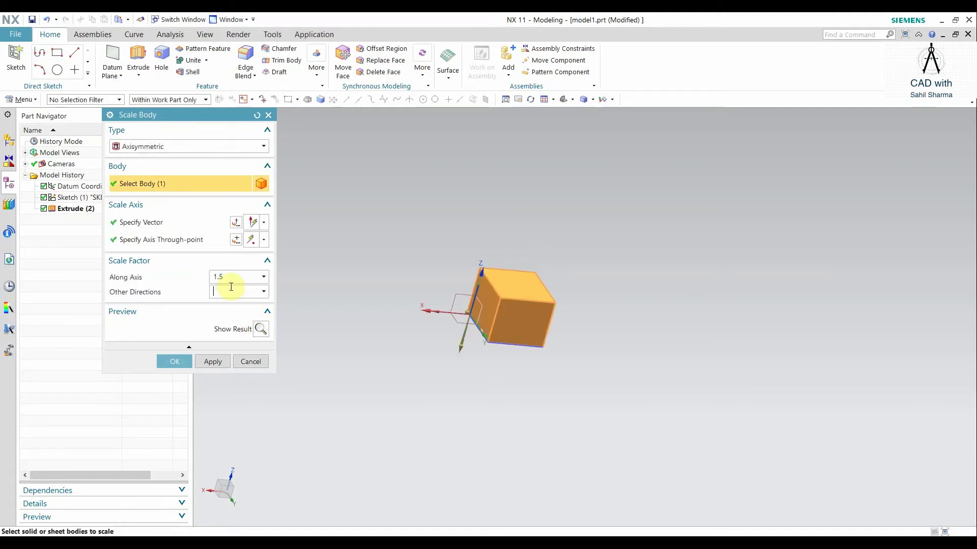
# Step: Set 0.5 in other directions, preview the tall thinned body, and revert
pyautogui.write('.5')
pyautogui.click(267, 329)
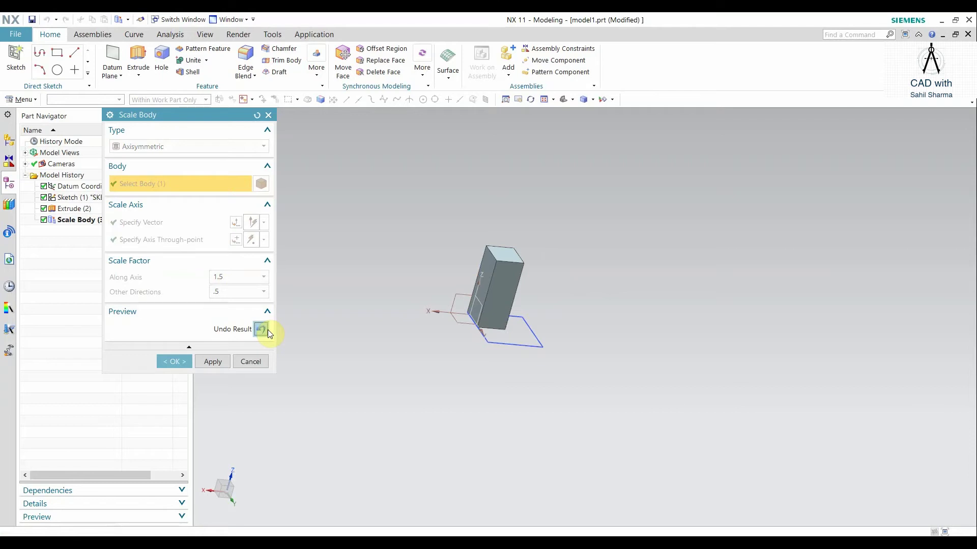
pyautogui.click(261, 329)
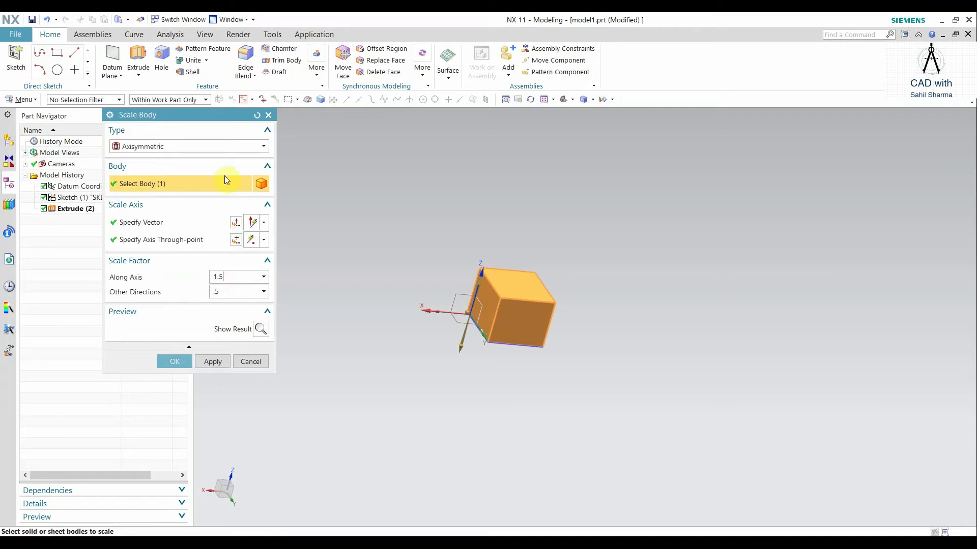
# Step: Switch to General scaling with X 1.5, Y 3, Z 0.5, preview the slab, then revert
pyautogui.click(188, 148)
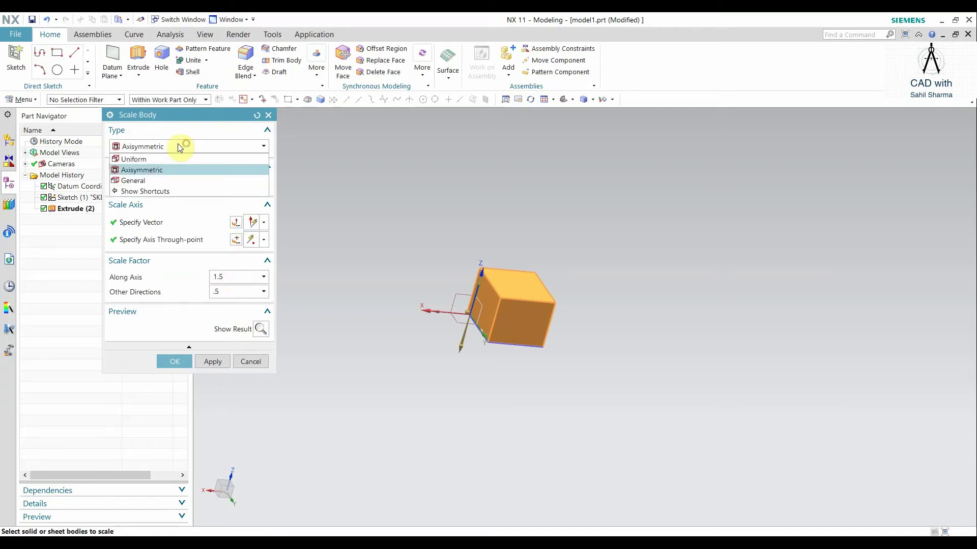
pyautogui.click(150, 180)
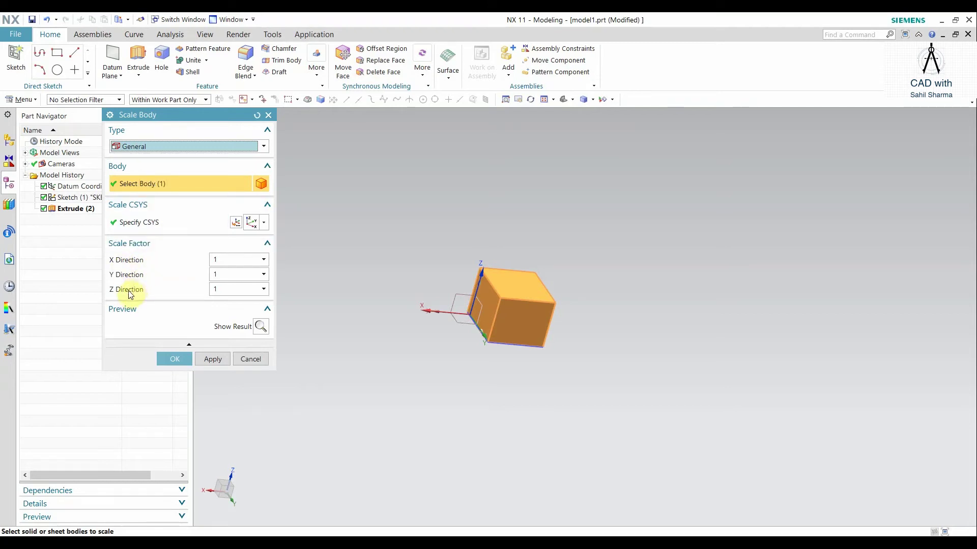
pyautogui.click(225, 259)
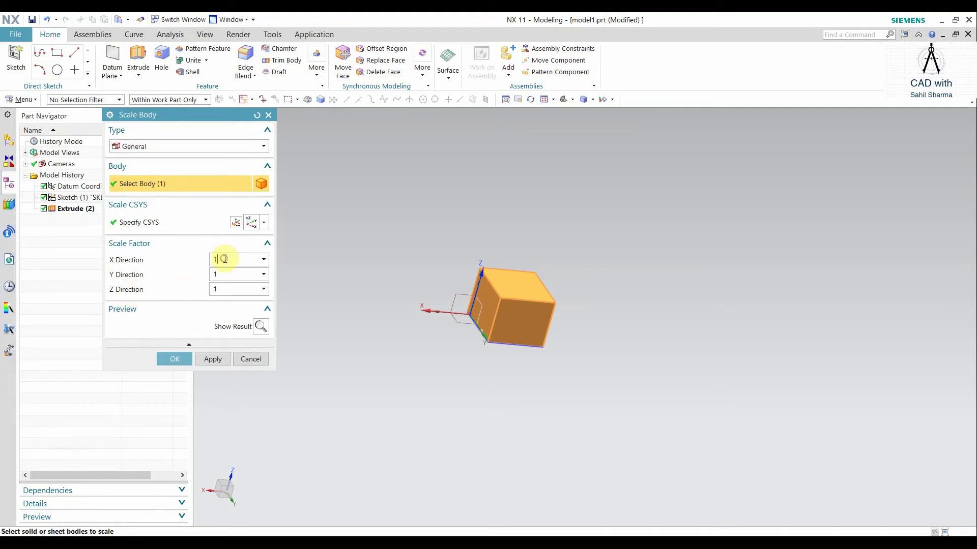
pyautogui.write('.')
pyautogui.write('3')
pyautogui.click(245, 294)
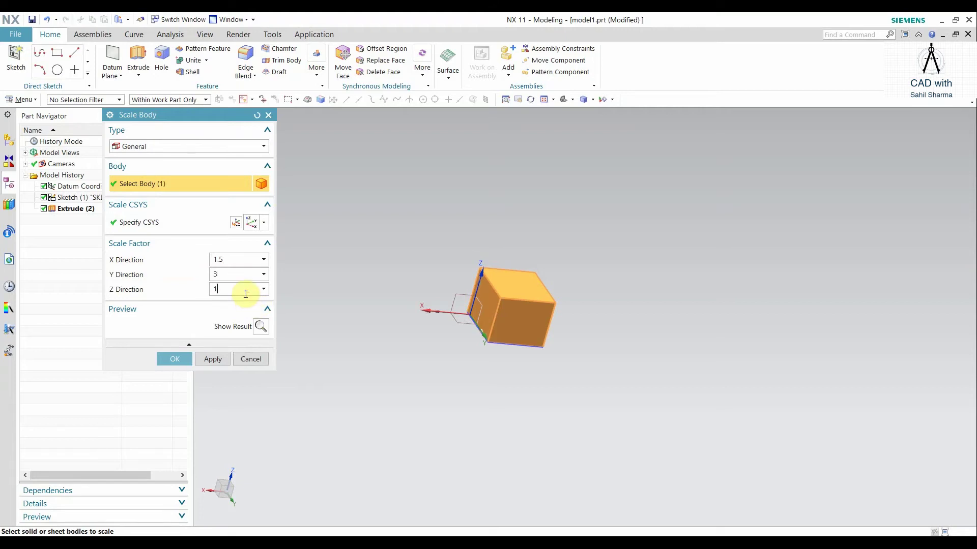
pyautogui.write('.5')
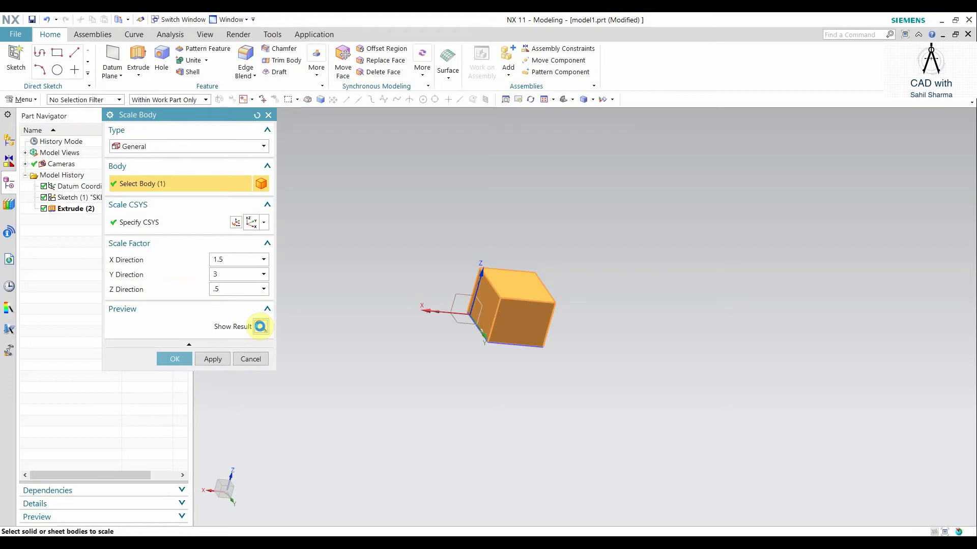
pyautogui.click(260, 327)
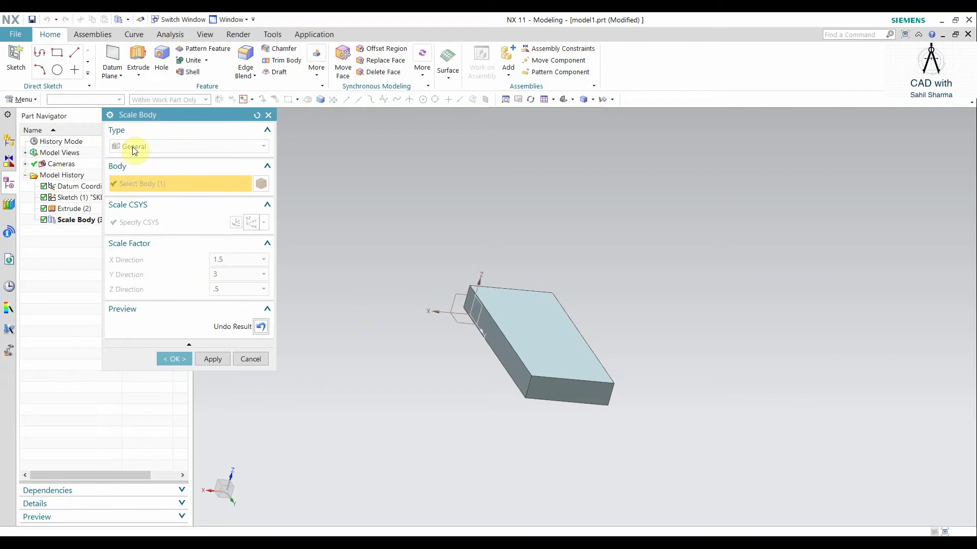
pyautogui.click(261, 326)
# Step: Set general factors of 1.5 in X, Y and Z and apply the scaling to the cube
pyautogui.click(235, 260)
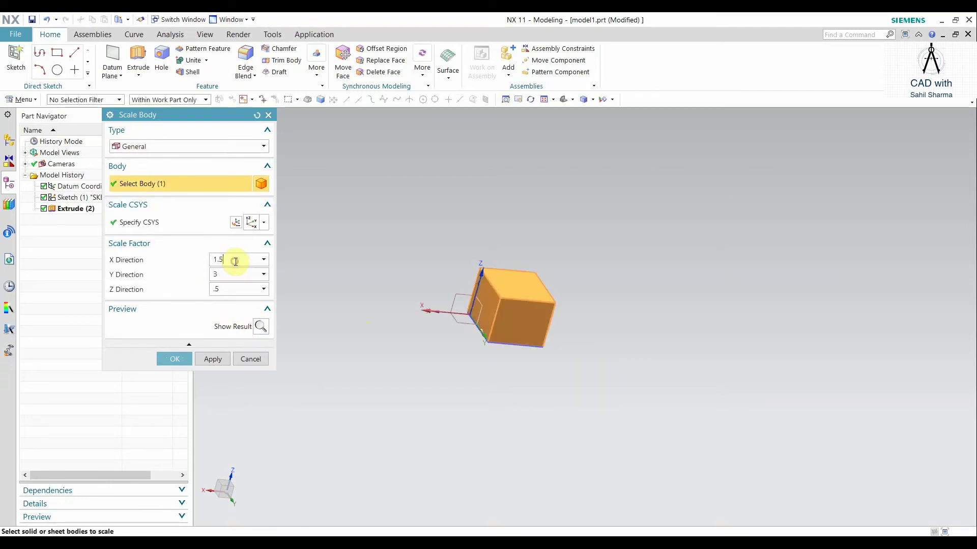
pyautogui.rightClick(235, 262)
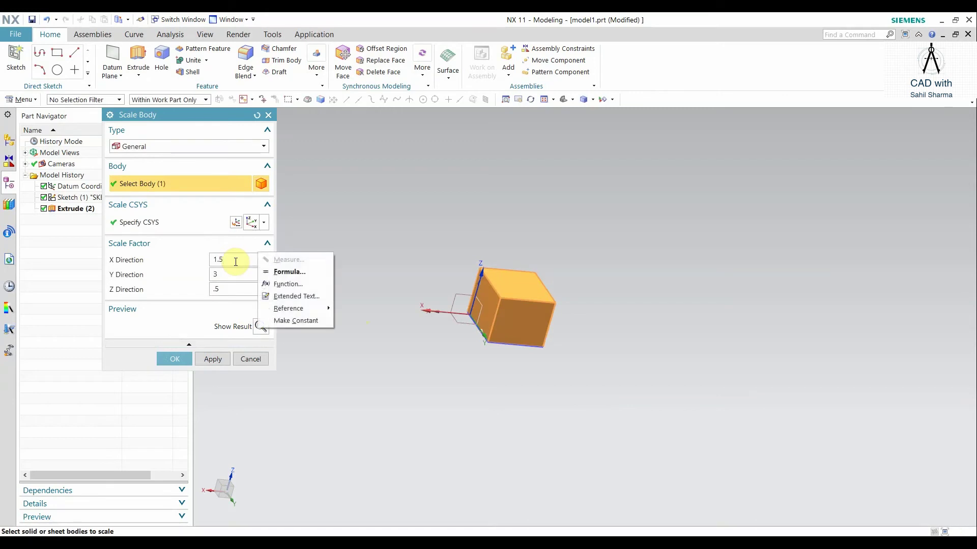
pyautogui.click(230, 278)
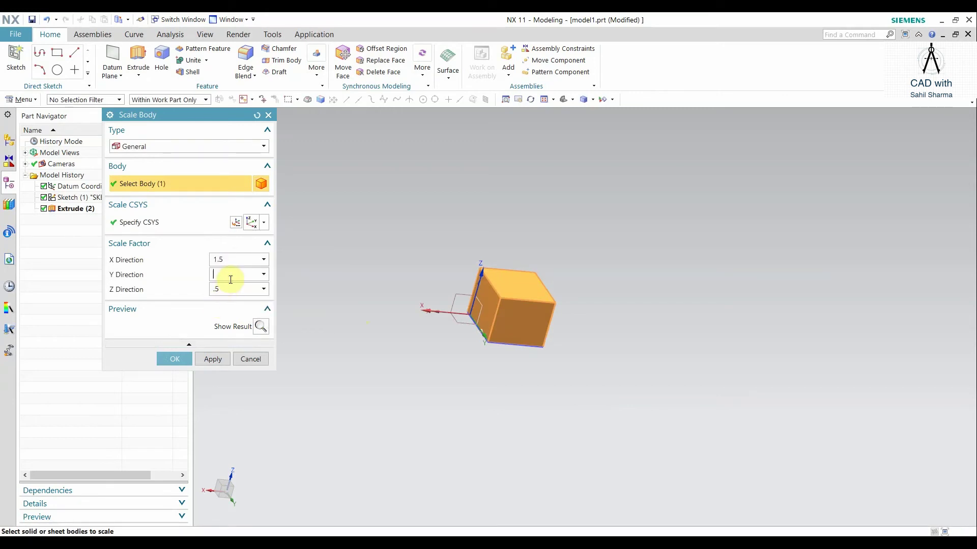
pyautogui.write('1.')
pyautogui.click(240, 287)
pyautogui.write('1.')
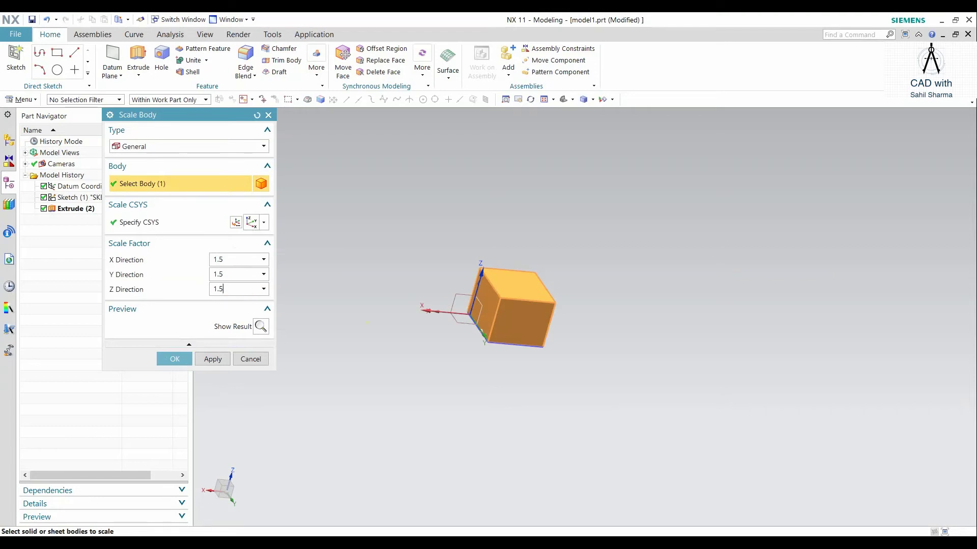
pyautogui.click(261, 326)
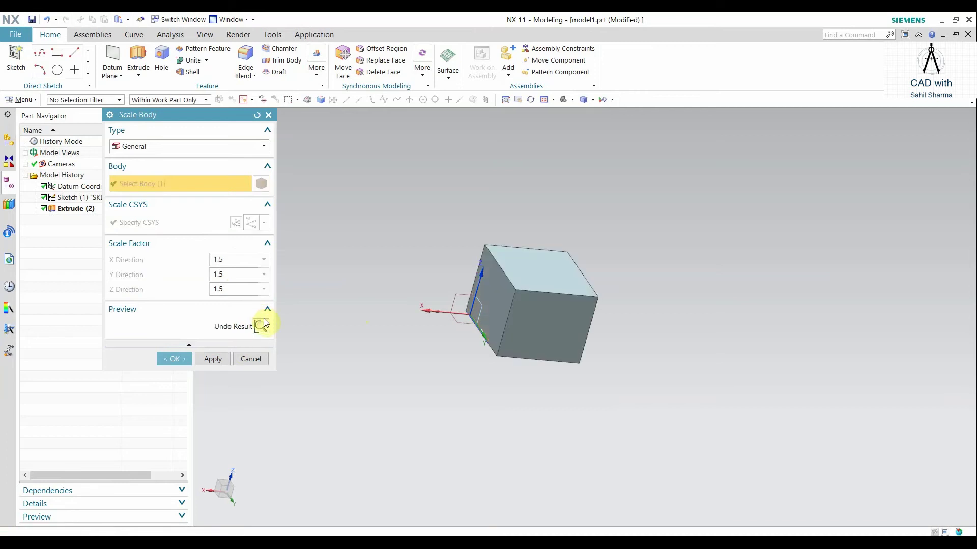
pyautogui.click(173, 359)
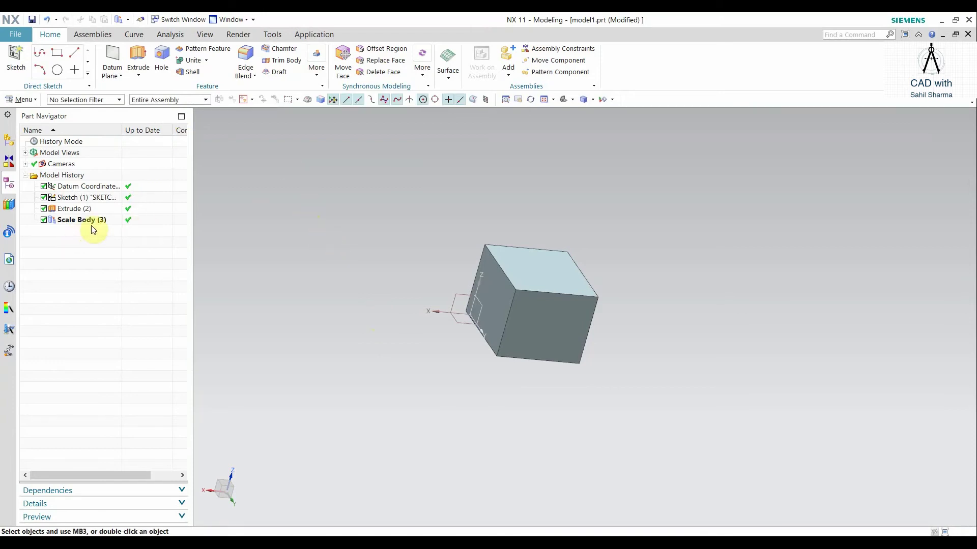
# Step: Edit the Scale Body feature to Uniform scaling with factor 3 and apply it
pyautogui.doubleClick(105, 220)
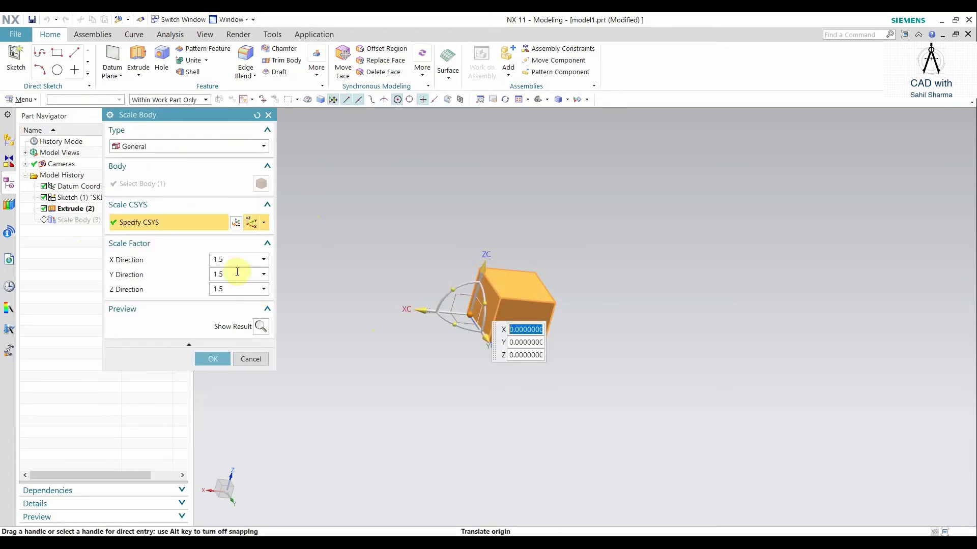
pyautogui.click(165, 150)
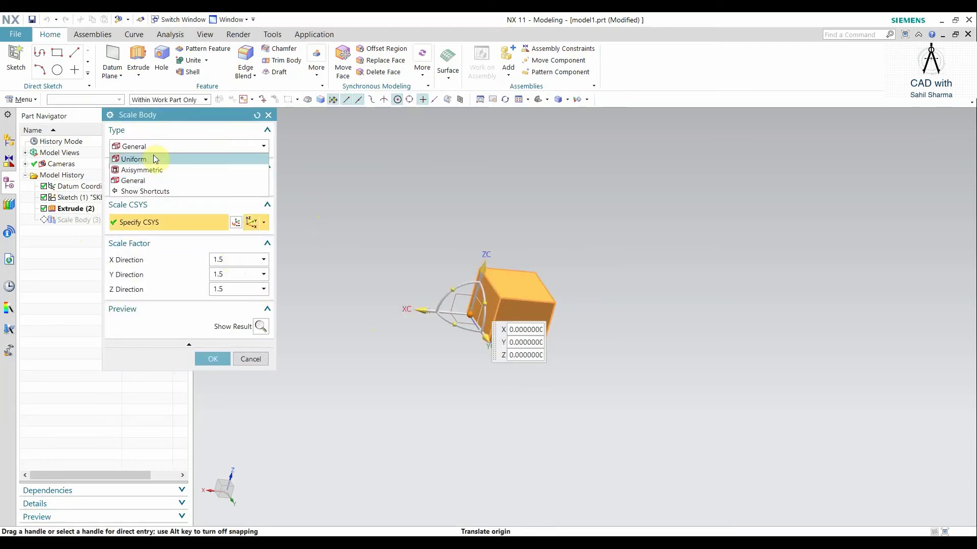
pyautogui.click(148, 155)
pyautogui.click(227, 260)
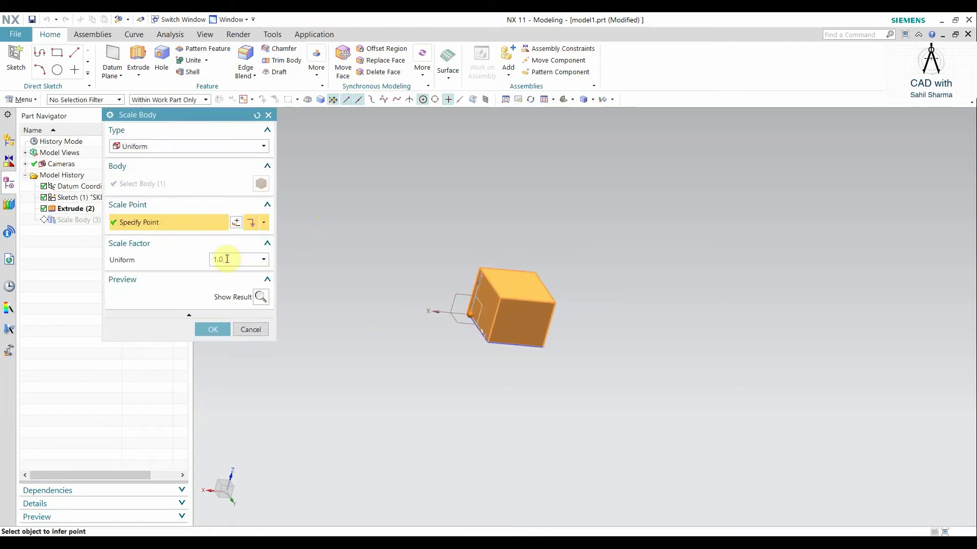
pyautogui.press('BackSpace')
pyautogui.click(217, 330)
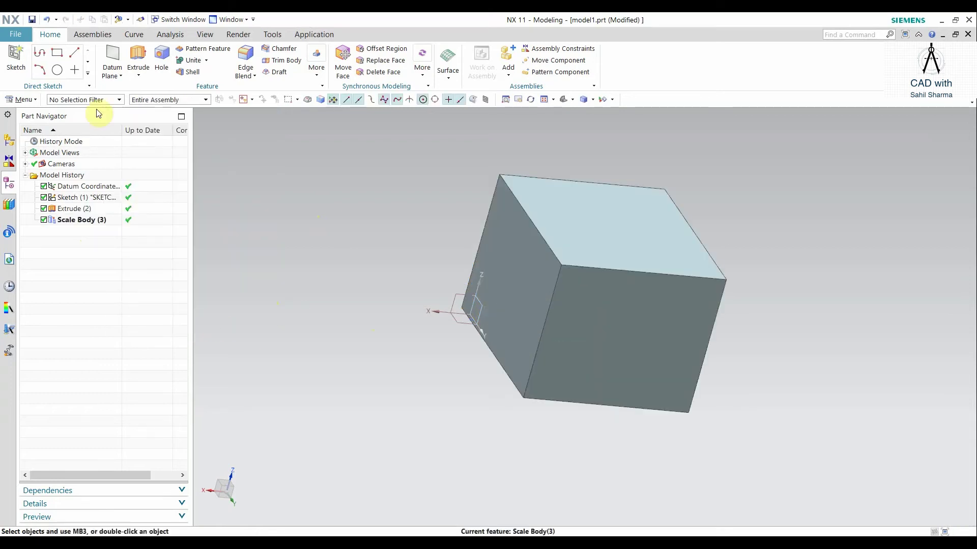
pyautogui.click(20, 100)
# Step: Launch the Text curve command from Menu > Insert > Curve and expand its Type list
pyautogui.moveTo(44, 149)
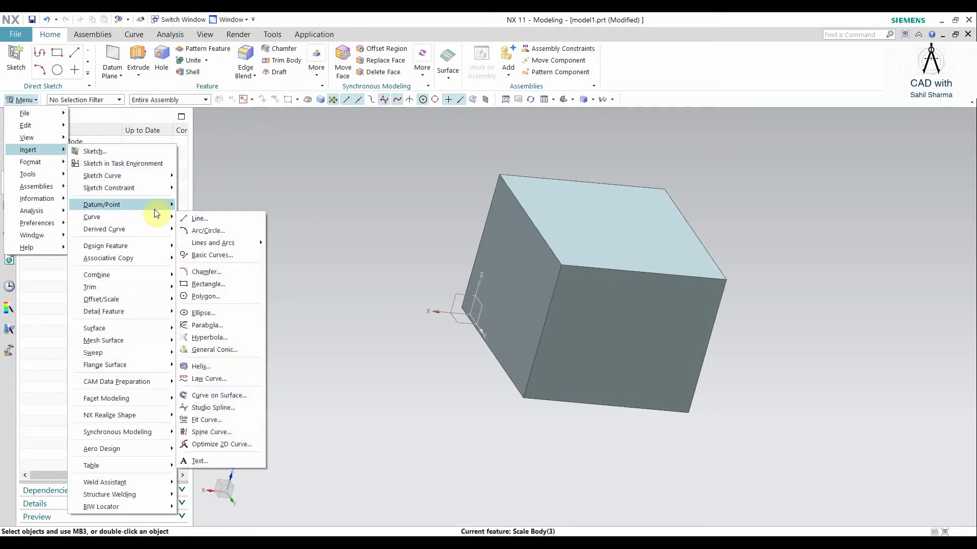
pyautogui.moveTo(151, 218)
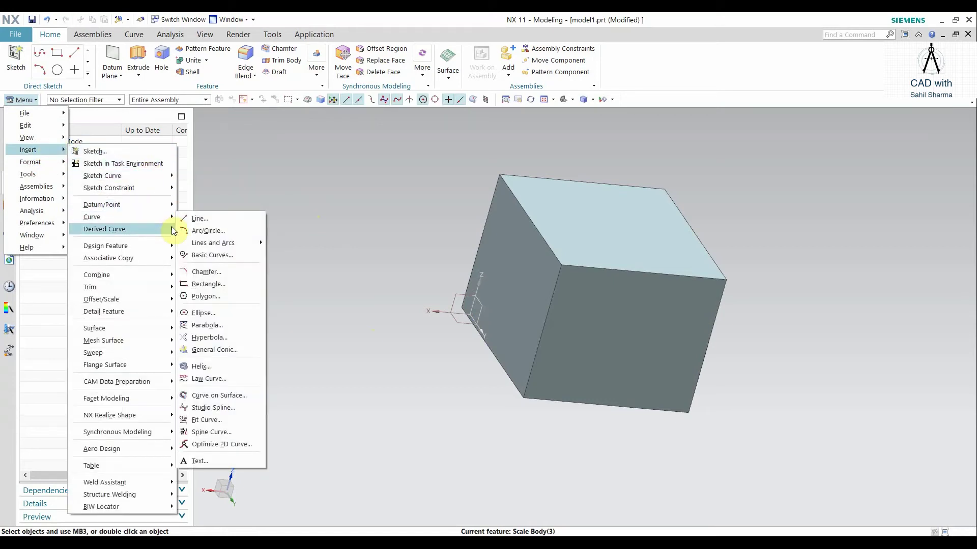
pyautogui.click(211, 462)
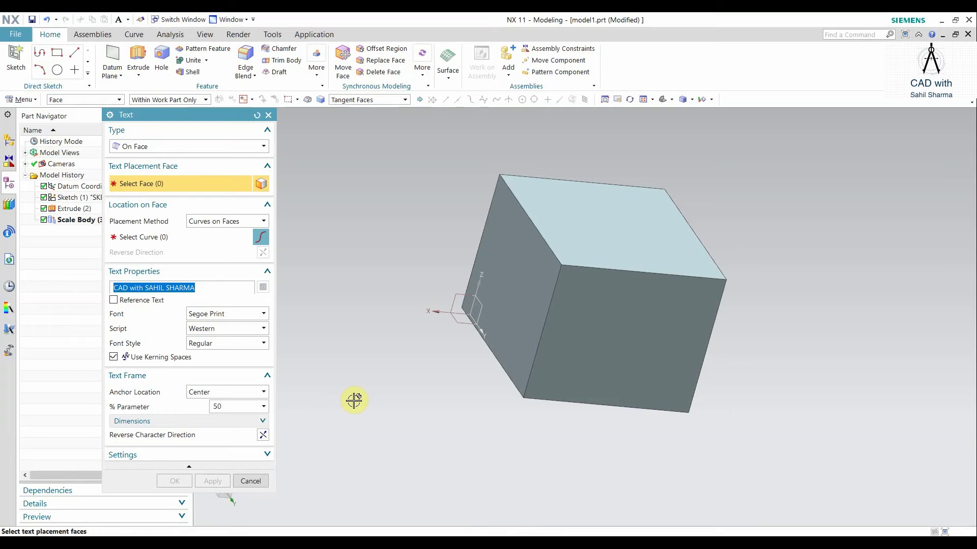
pyautogui.click(165, 146)
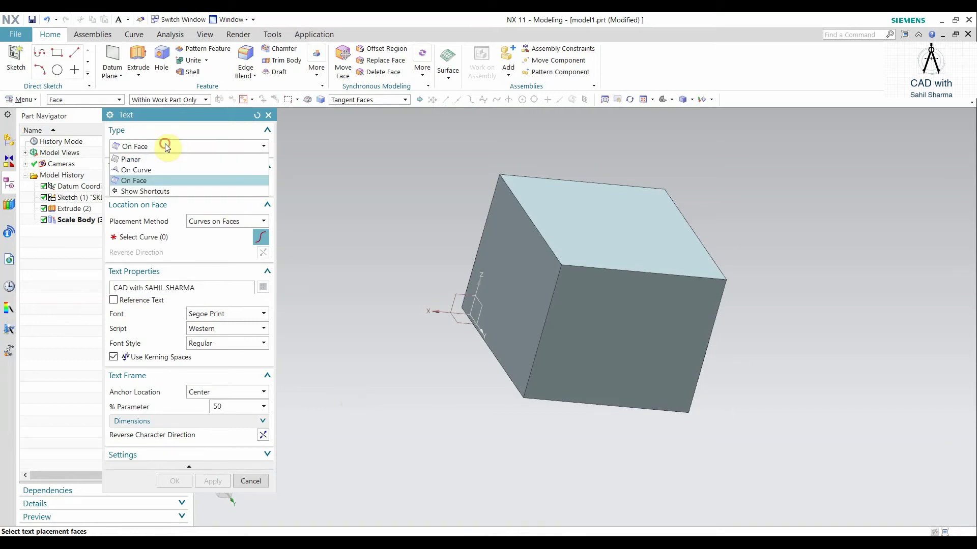
# Step: Place the text On Face on the block's top face, guided by its front top edge
pyautogui.click(141, 178)
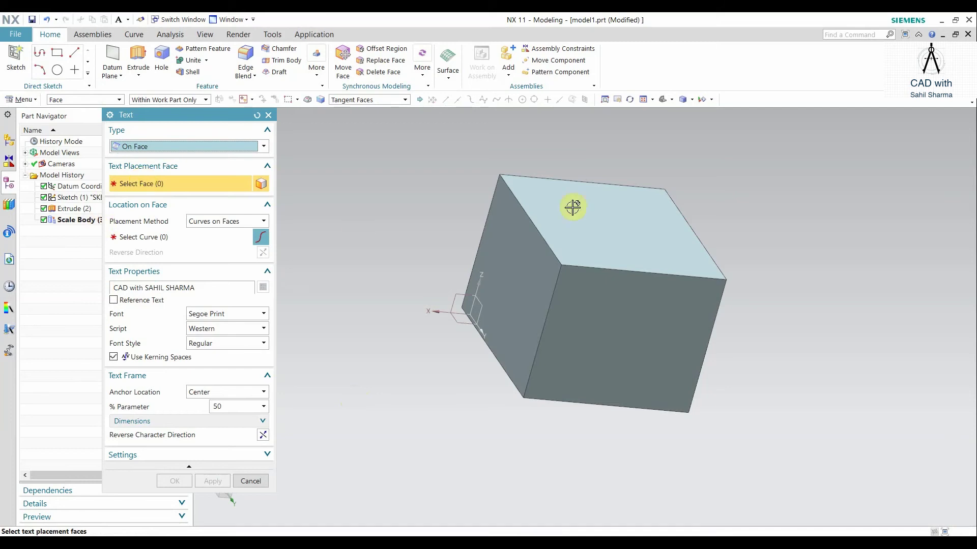
pyautogui.click(594, 216)
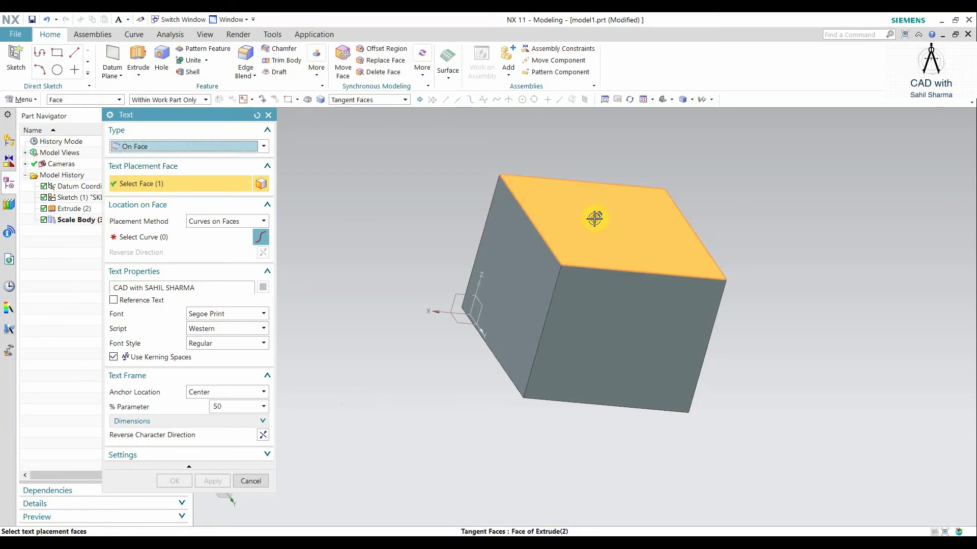
pyautogui.click(173, 235)
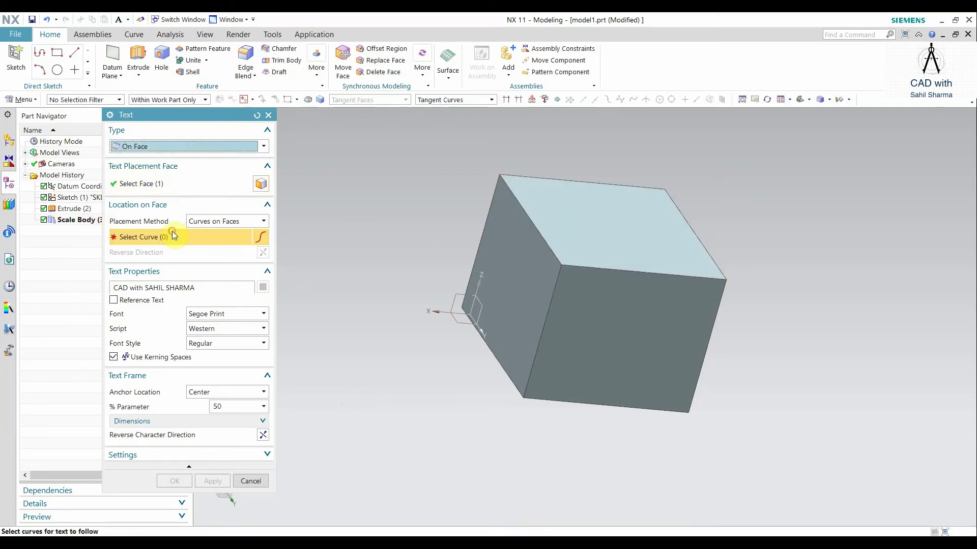
pyautogui.moveTo(722, 378)
pyautogui.mouseDown(button='middle')
pyautogui.moveTo(693, 355)
pyautogui.moveTo(761, 388)
pyautogui.moveTo(707, 375)
pyautogui.moveTo(733, 403)
pyautogui.moveTo(719, 395)
pyautogui.mouseUp(button='middle')
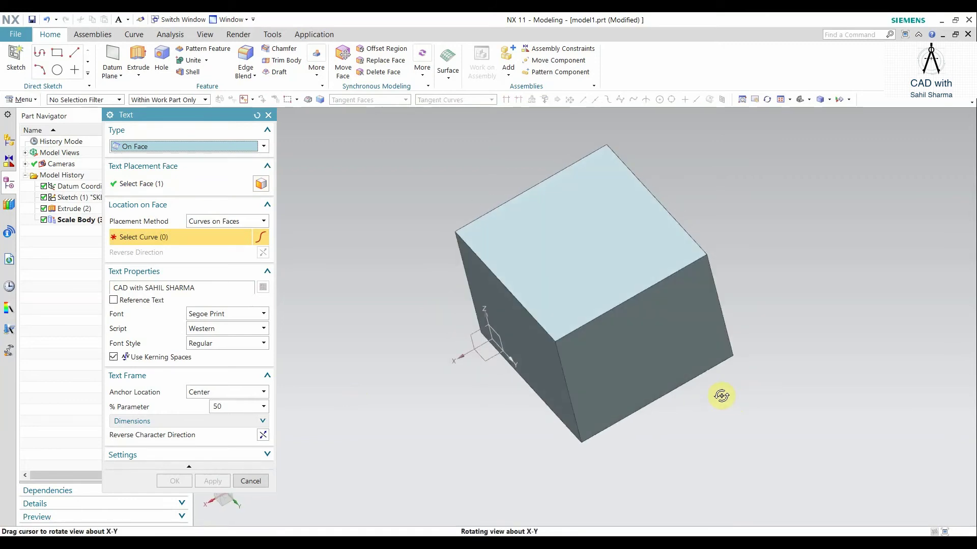
pyautogui.click(636, 292)
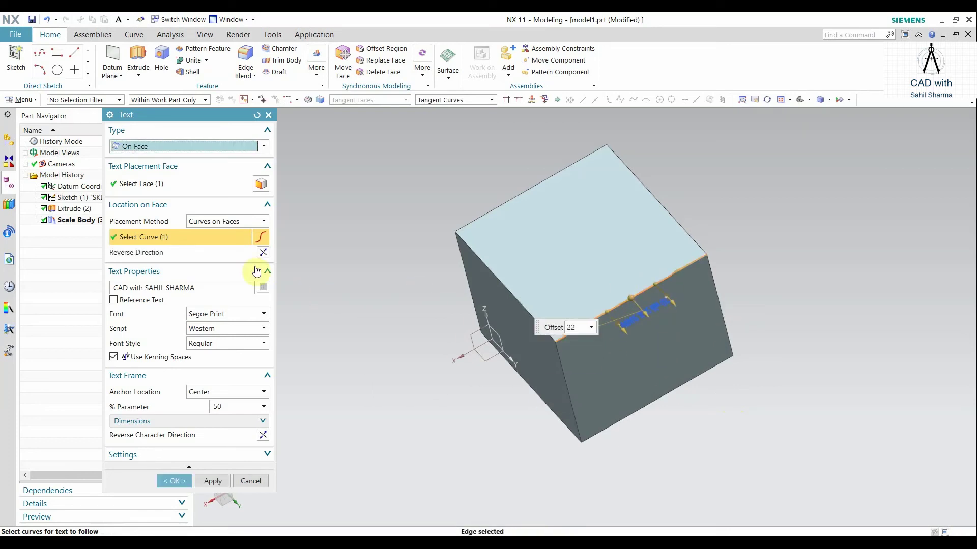
# Step: Flip the text onto the top face and drag it in from the edge to about 88 offset
pyautogui.click(263, 252)
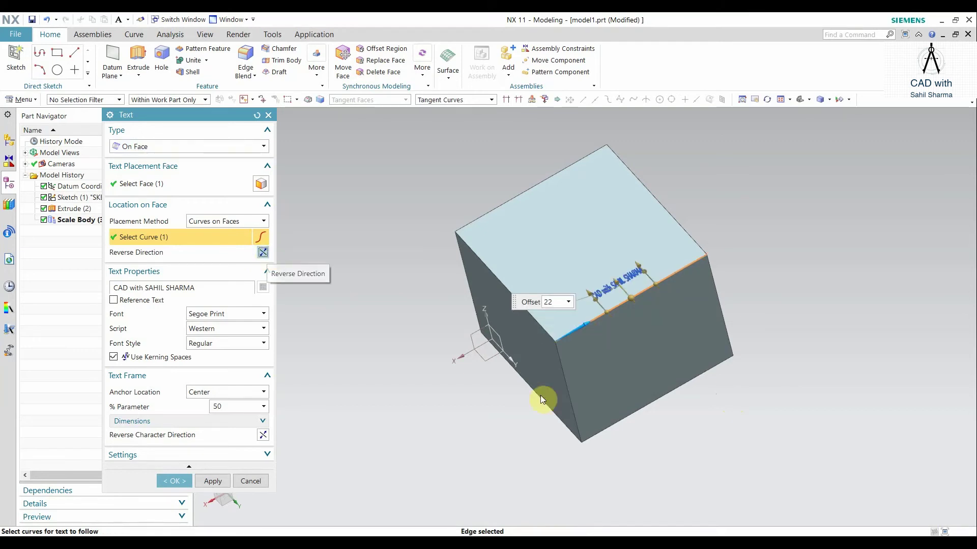
pyautogui.scroll(3, 655, 311)
pyautogui.moveTo(586, 263); pyautogui.dragTo(531, 206)
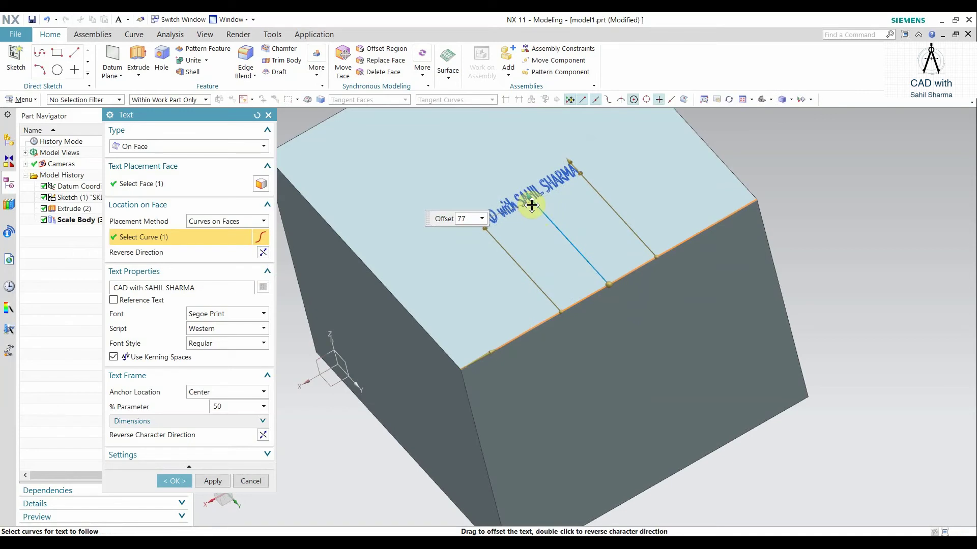
pyautogui.moveTo(487, 234)
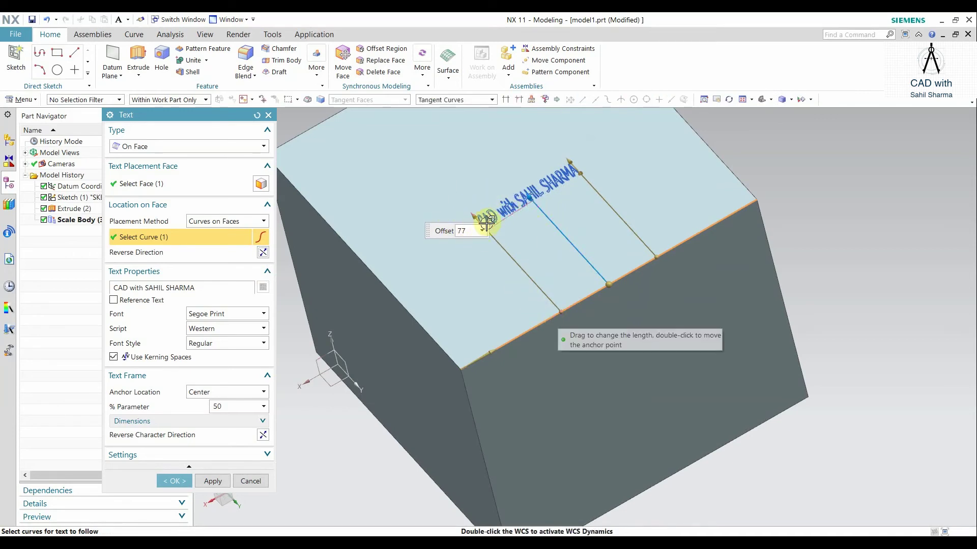
pyautogui.moveTo(487, 222); pyautogui.dragTo(466, 199)
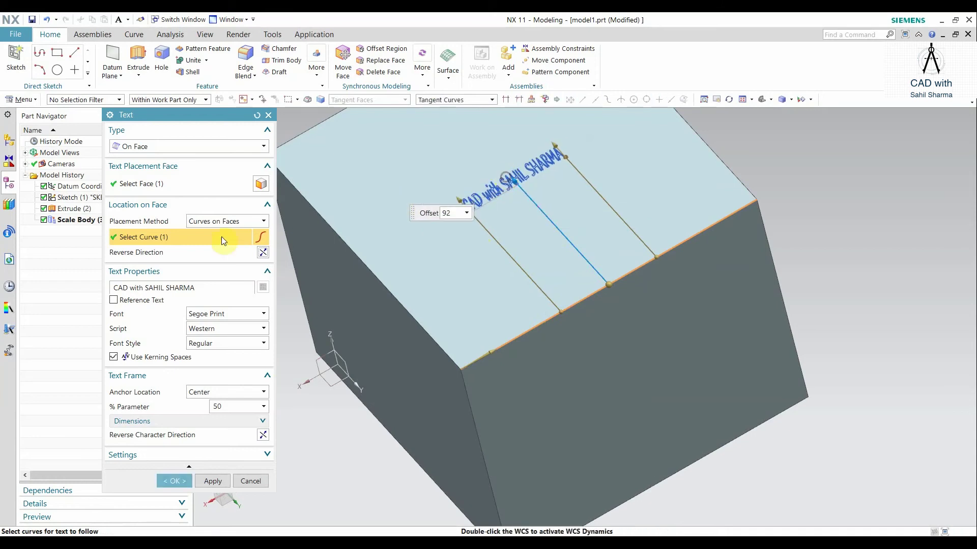
# Step: Retype the text's last letter and stretch the lettering to about 117 long
pyautogui.click(208, 287)
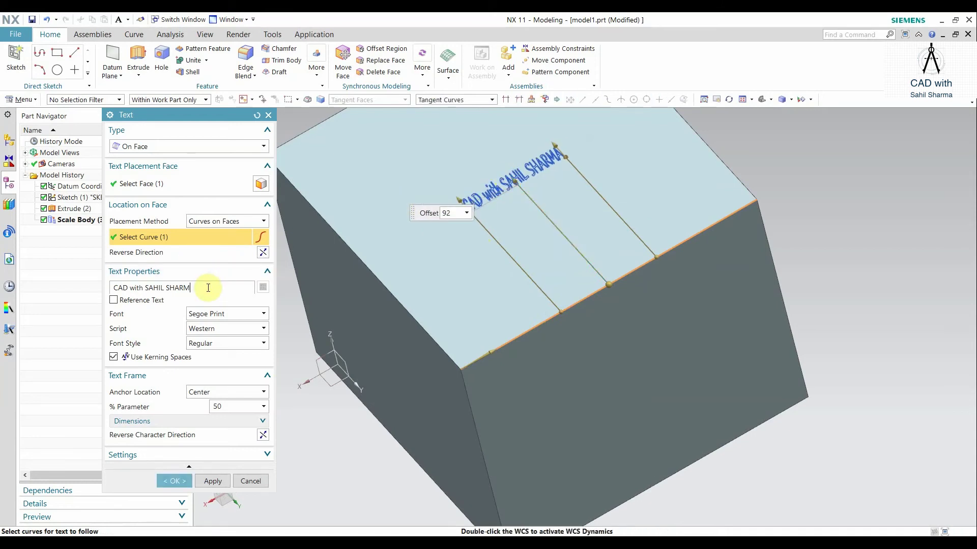
pyautogui.write('a')
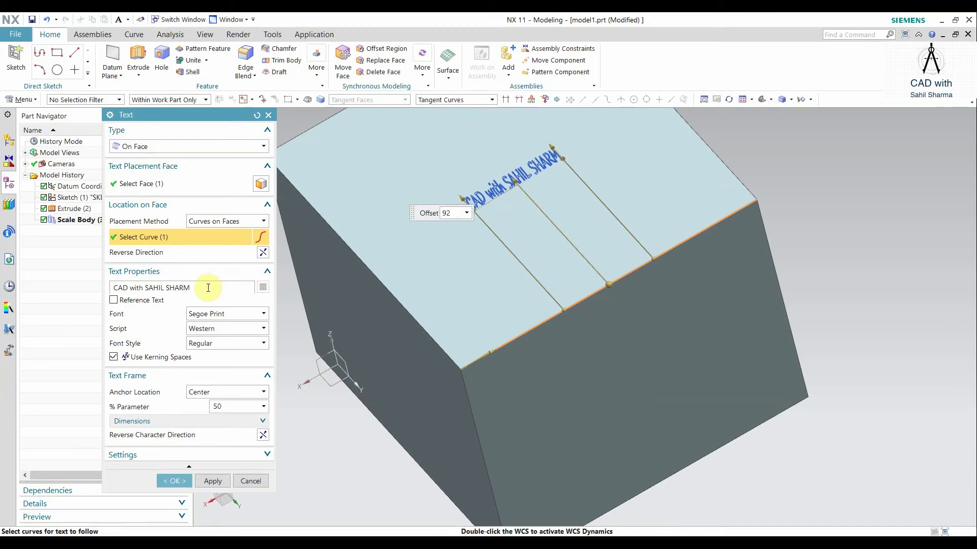
pyautogui.write('A')
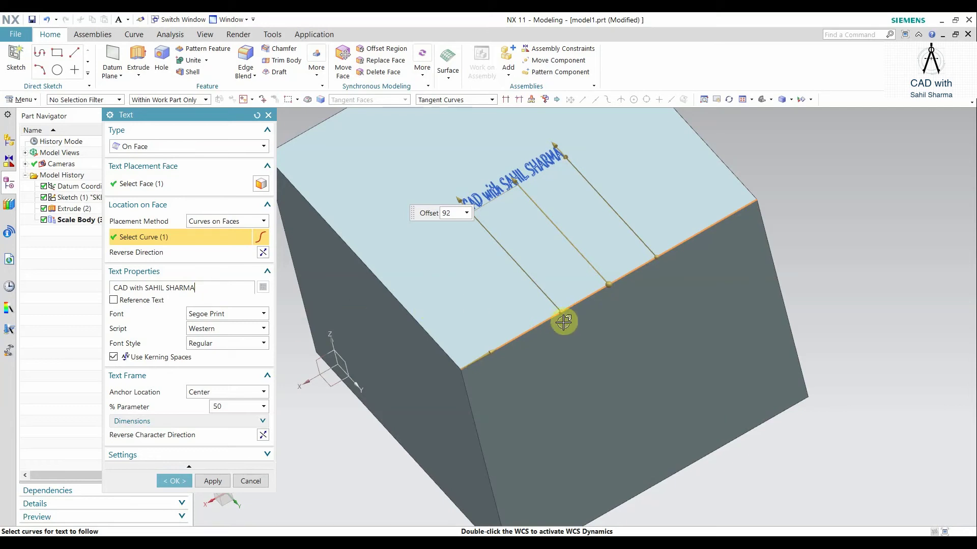
pyautogui.moveTo(563, 311); pyautogui.dragTo(520, 345)
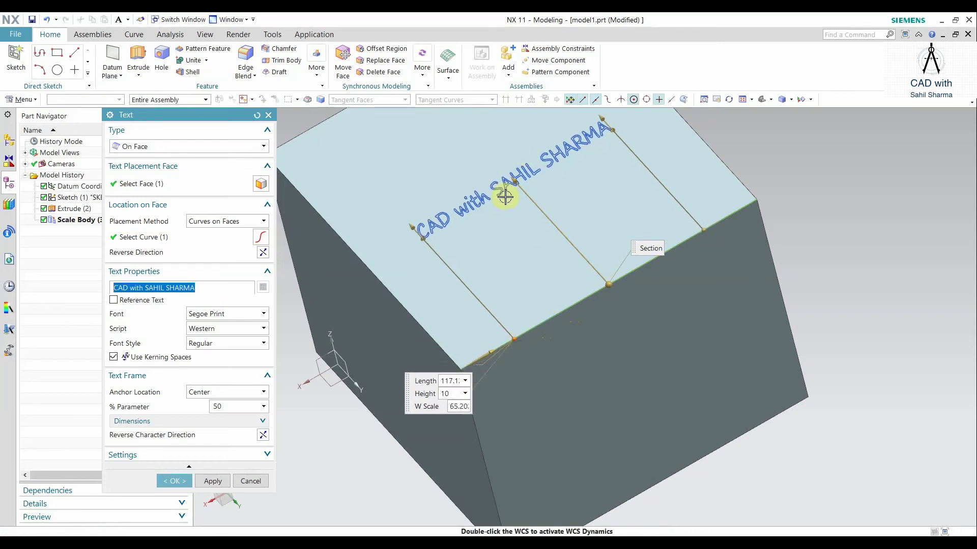
pyautogui.moveTo(517, 190); pyautogui.dragTo(502, 206)
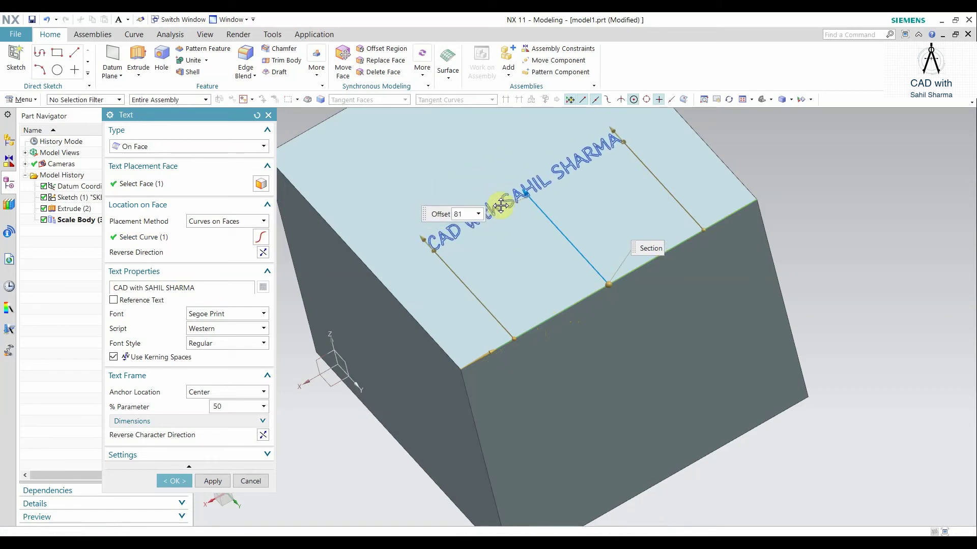
# Step: Change the title lettering's font from Segoe Print to Comic Sans MS
pyautogui.click(229, 314)
pyautogui.scroll(3, 223, 444)
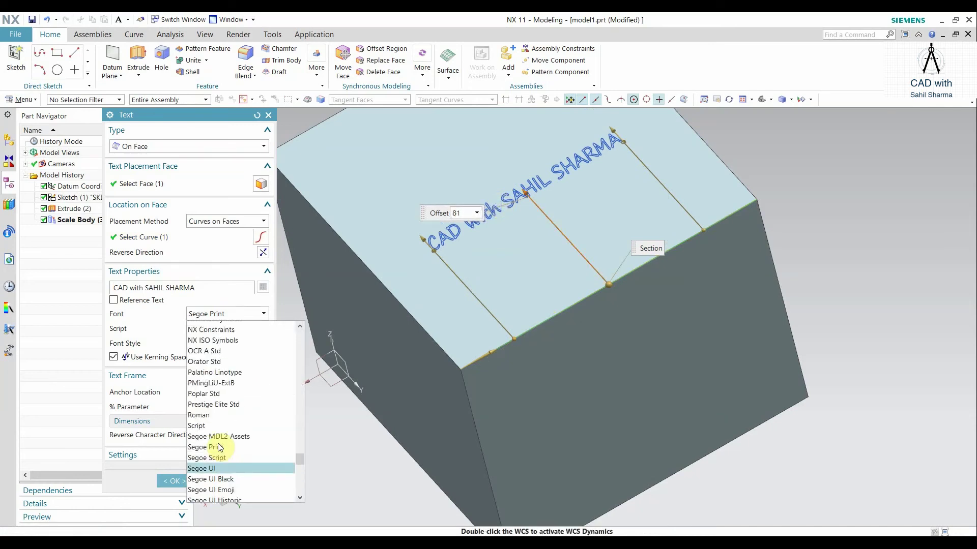
pyautogui.scroll(10, 220, 446)
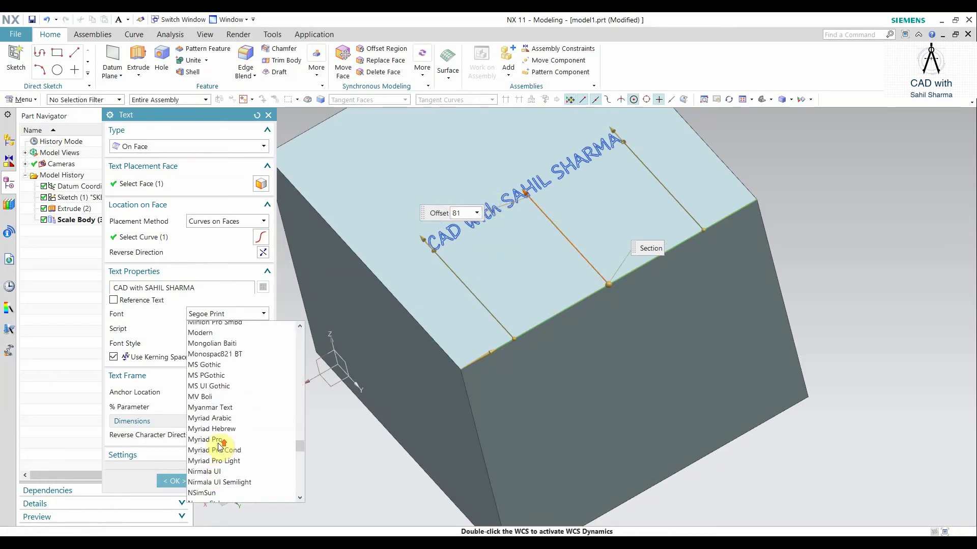
pyautogui.scroll(10, 220, 446)
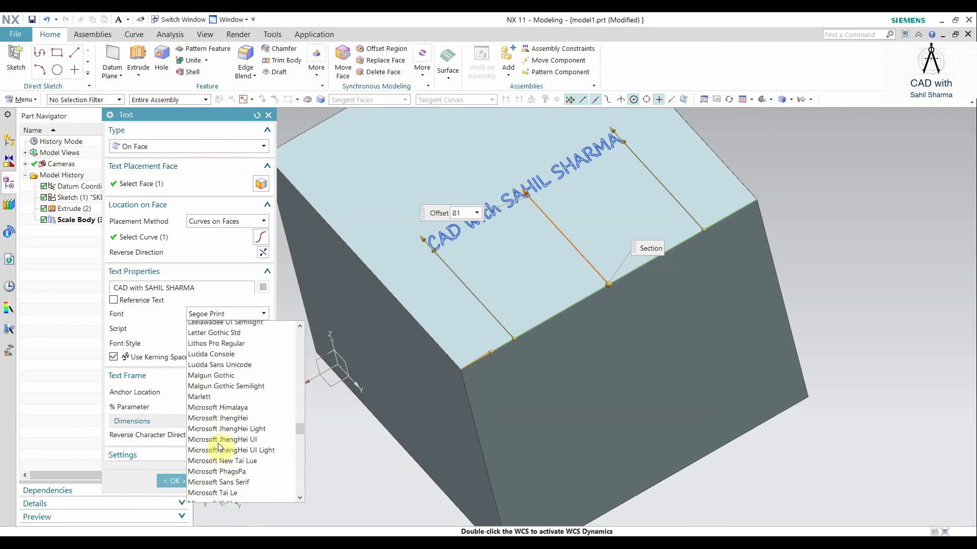
pyautogui.scroll(20, 220, 447)
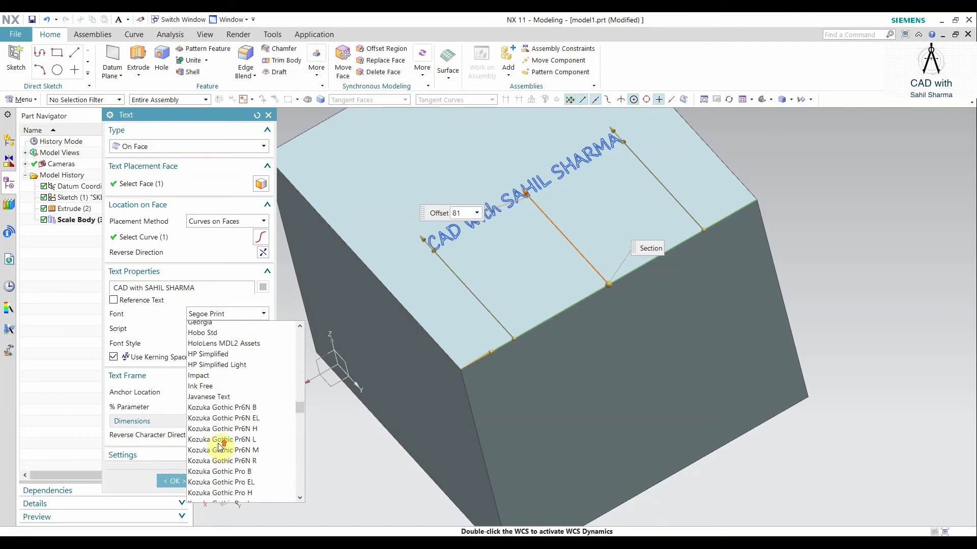
pyautogui.scroll(5, 220, 447)
pyautogui.scroll(-8, 220, 447)
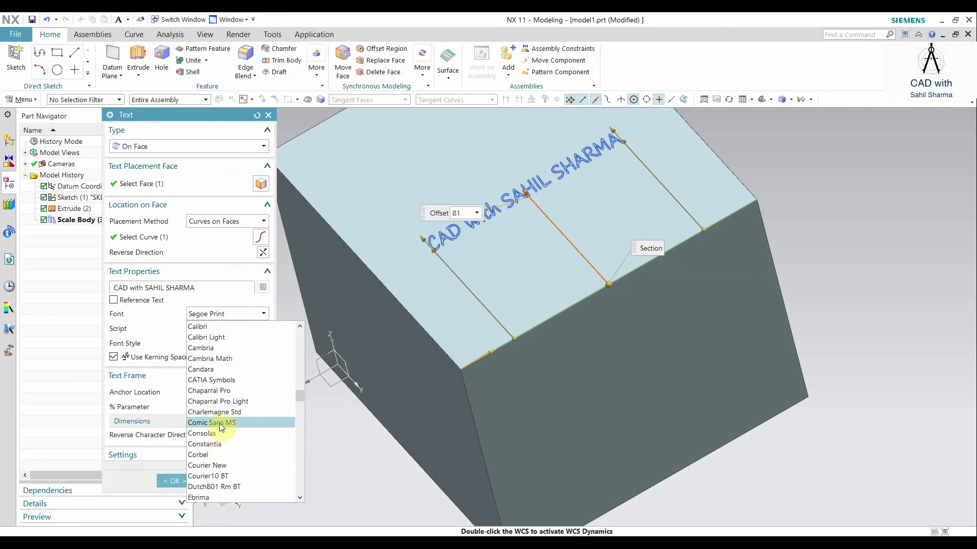
pyautogui.click(222, 422)
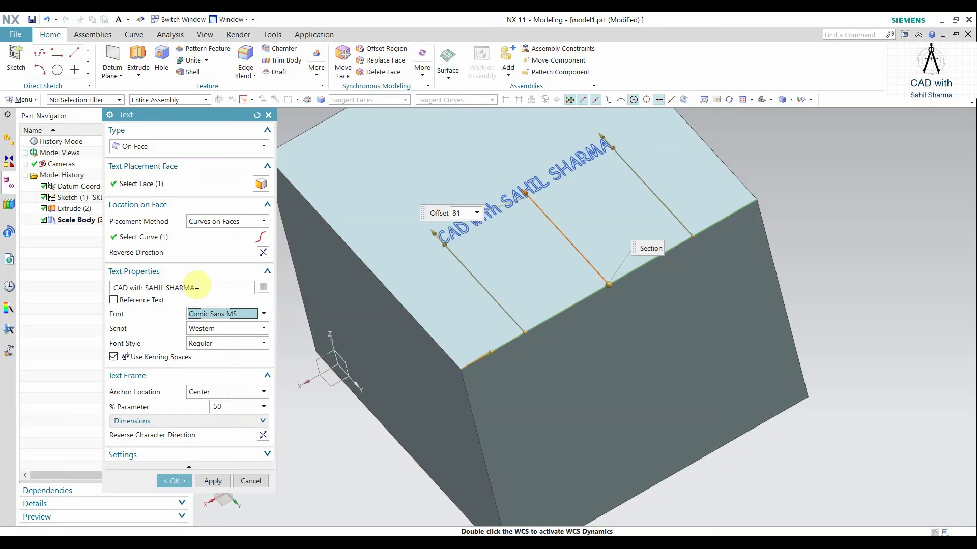
# Step: Select the whole text string and reapply Comic Sans MS, then browse the fonts again
pyautogui.moveTo(197, 287); pyautogui.dragTo(92, 291)
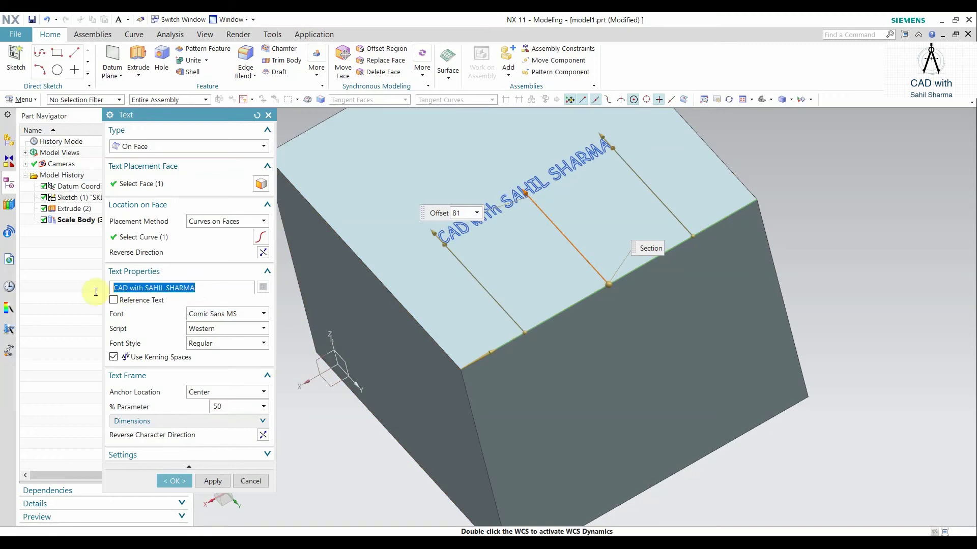
pyautogui.click(208, 314)
pyautogui.click(206, 329)
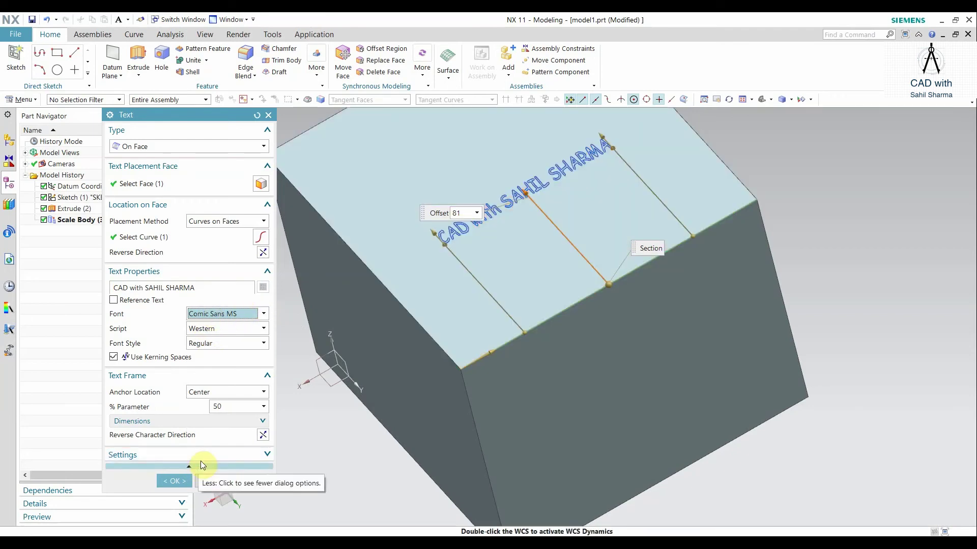
pyautogui.click(232, 320)
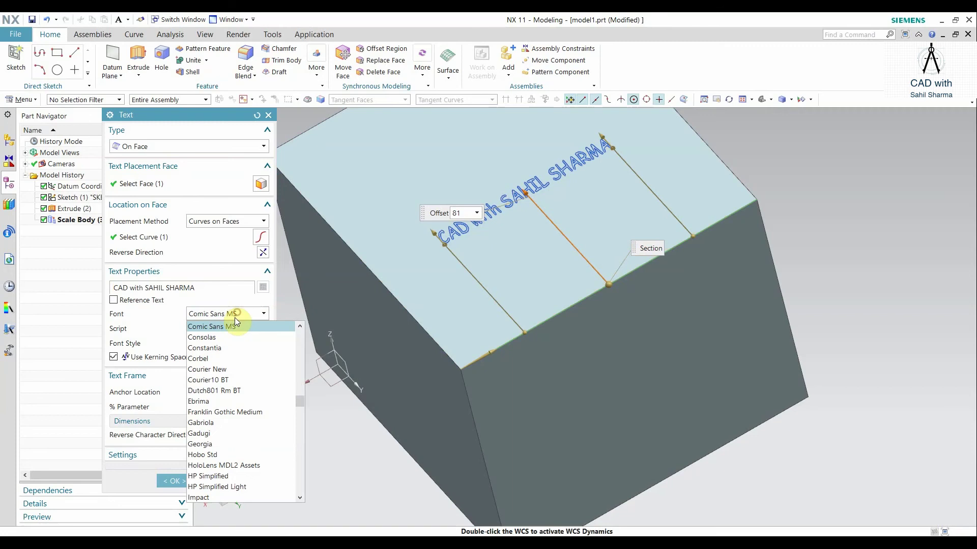
pyautogui.scroll(2, 219, 430)
pyautogui.scroll(7, 219, 430)
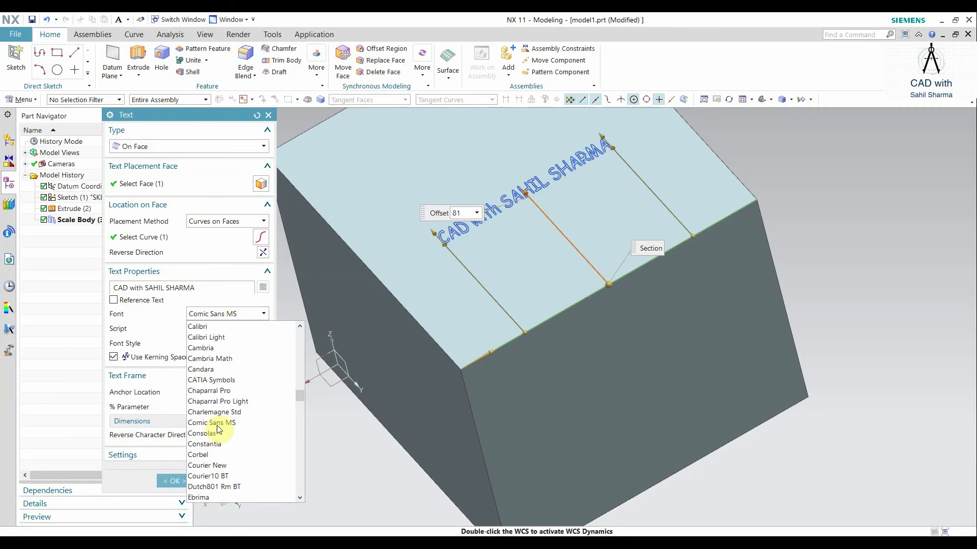
pyautogui.scroll(4, 219, 423)
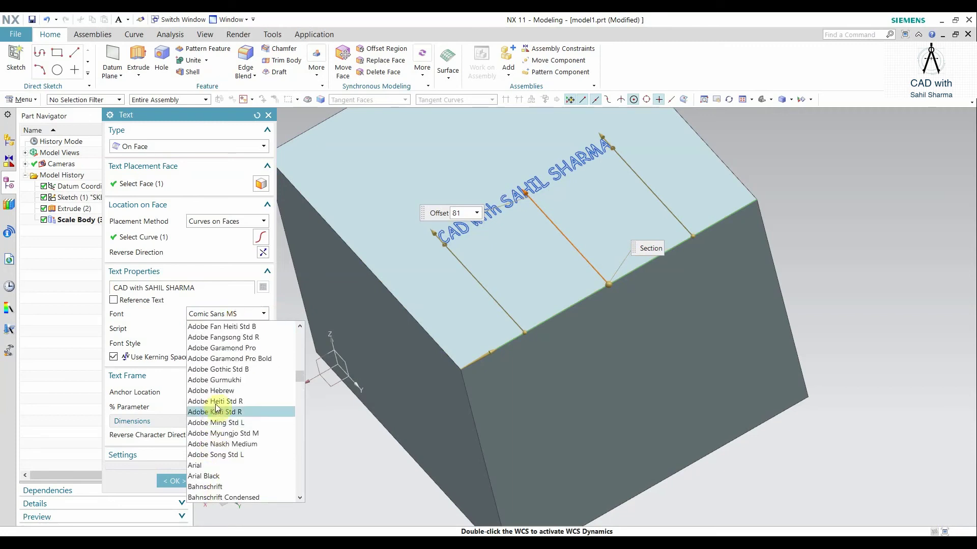
# Step: Switch the lettering to Arial, stretch it along the face edge, and create Text (4)
pyautogui.click(204, 466)
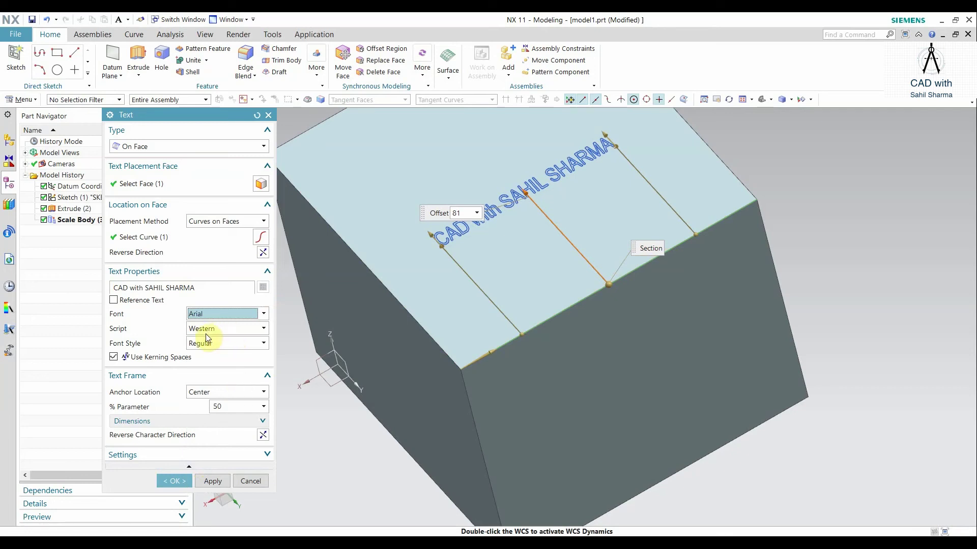
pyautogui.click(134, 457)
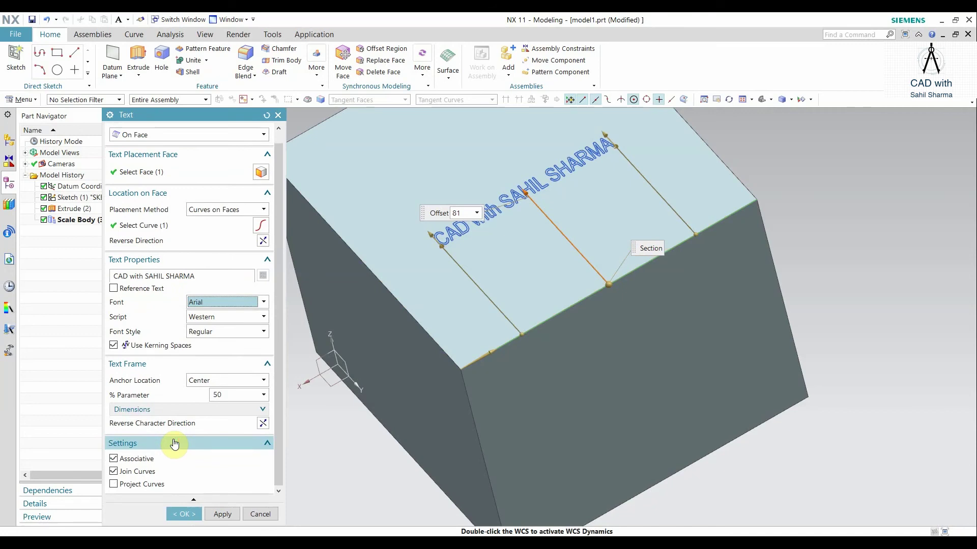
pyautogui.scroll(1, 174, 445)
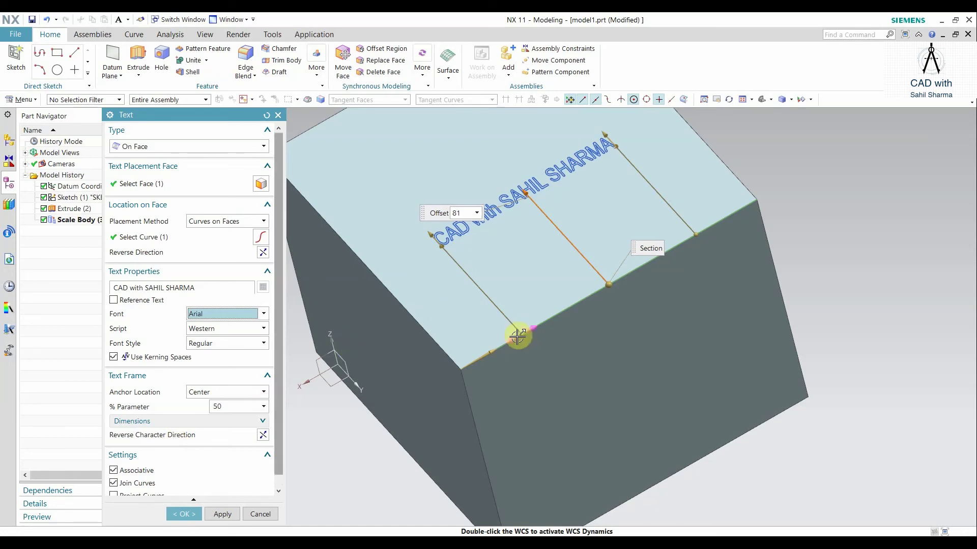
pyautogui.moveTo(500, 343); pyautogui.dragTo(497, 343)
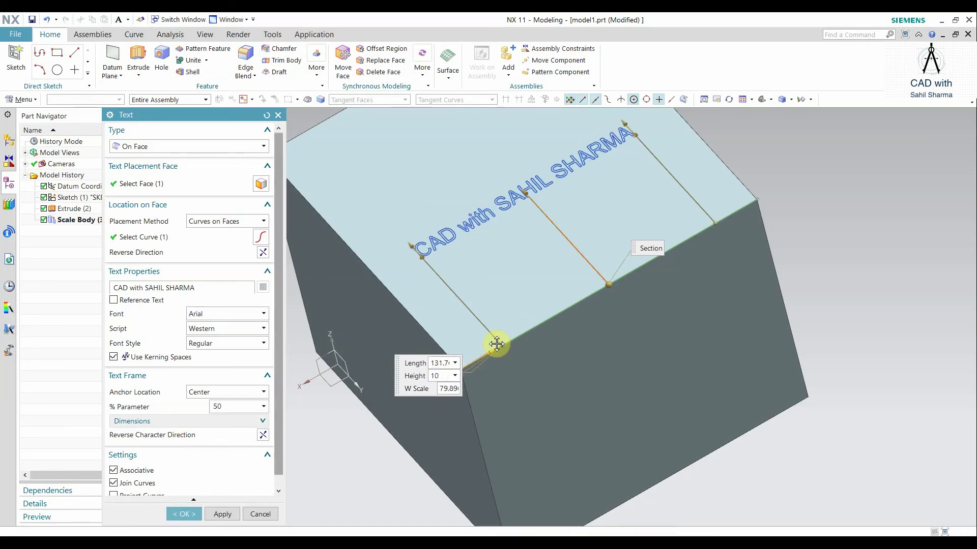
pyautogui.click(173, 513)
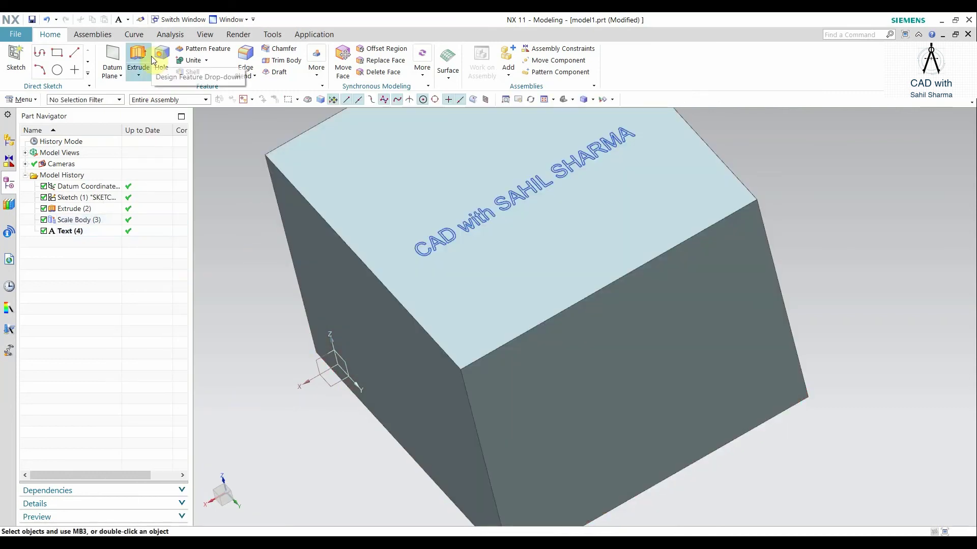
# Step: Extrude Text (4) 2 mm with Boolean Unite as Extrude (5), then select it in the history
pyautogui.click(151, 55)
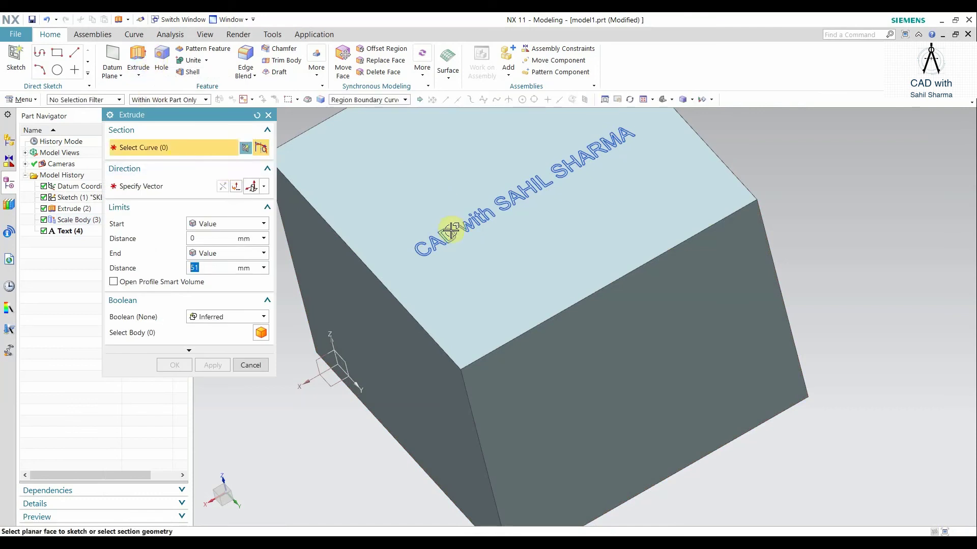
pyautogui.click(67, 231)
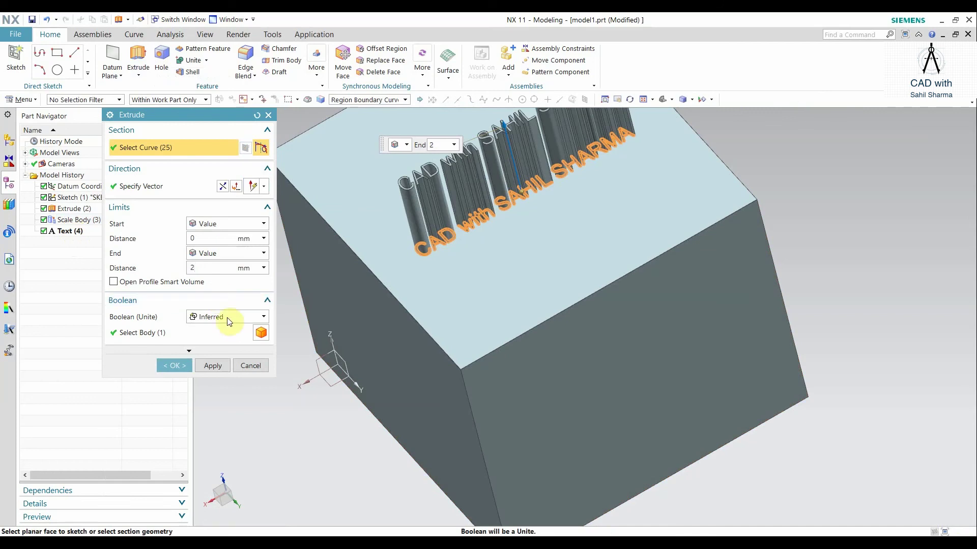
pyautogui.click(220, 365)
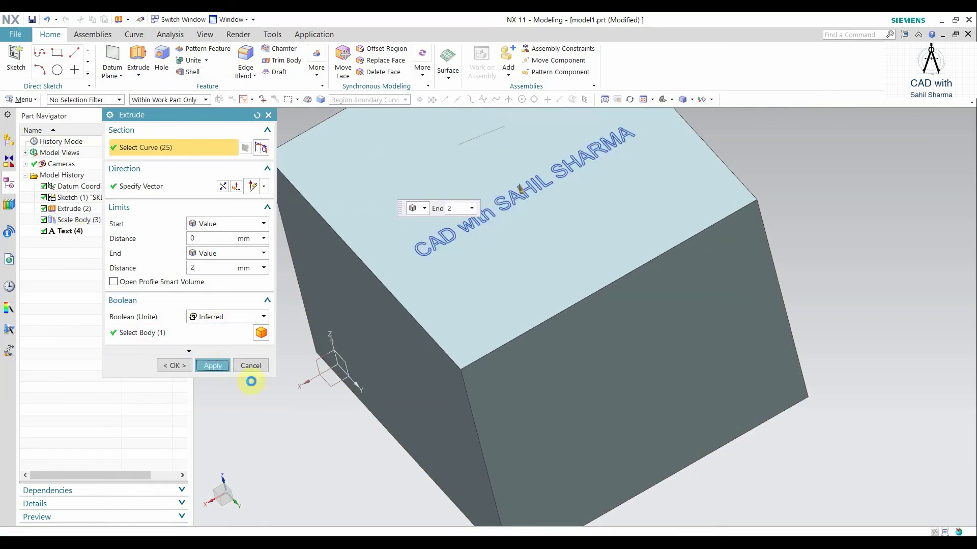
pyautogui.scroll(3, 476, 258)
pyautogui.scroll(2, 476, 257)
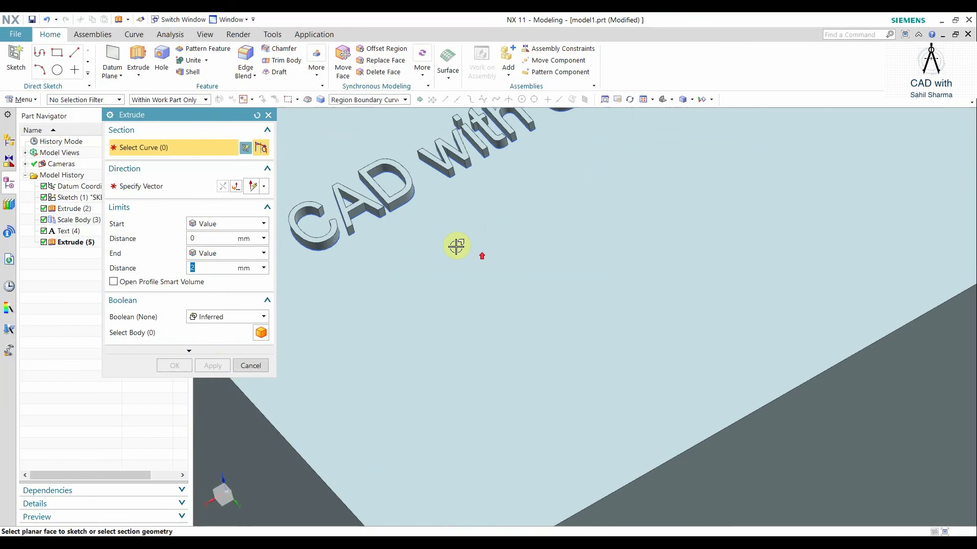
pyautogui.scroll(3, 508, 418)
pyautogui.scroll(-3, 577, 348)
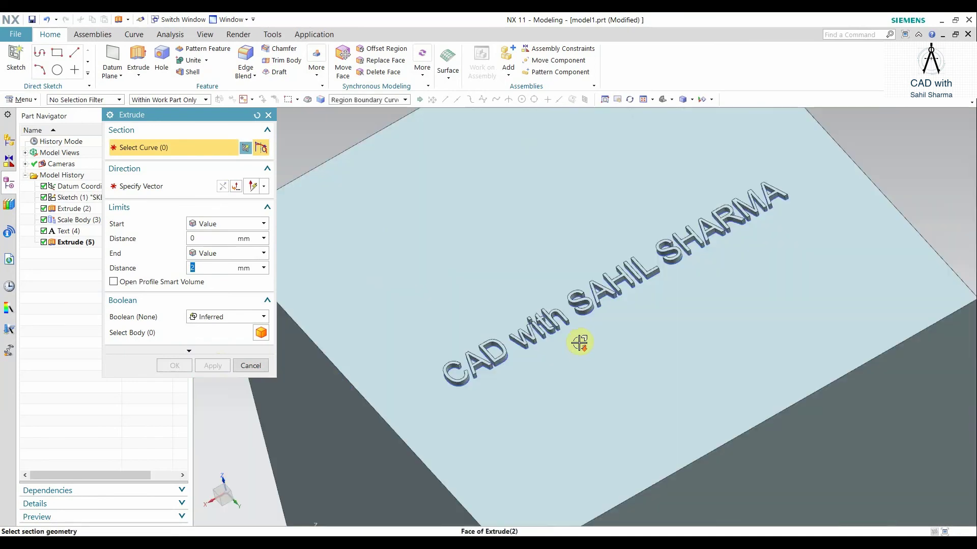
pyautogui.scroll(2, 670, 275)
pyautogui.scroll(-2, 669, 275)
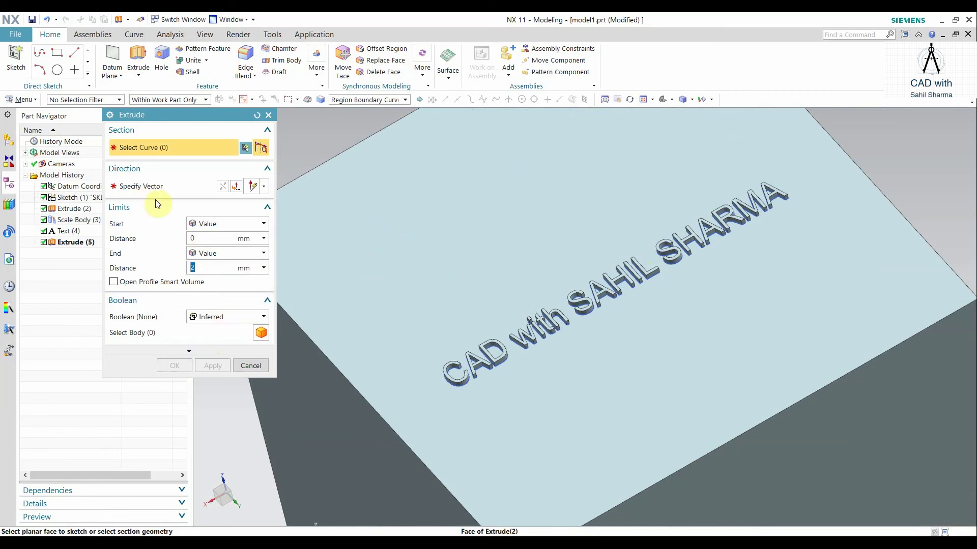
pyautogui.click(268, 115)
pyautogui.click(84, 242)
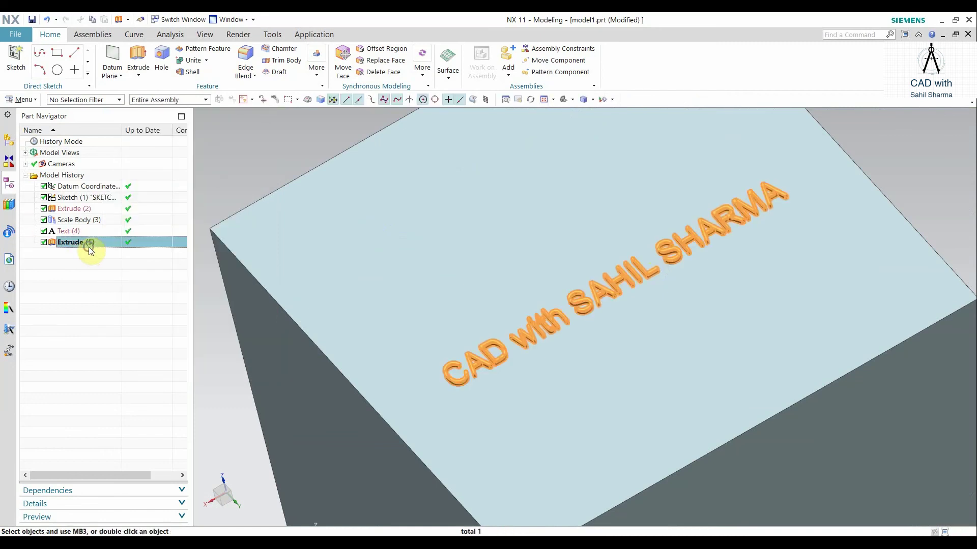
# Step: Edit Extrude (5) with rollback and change its Boolean from Unite to Subtract
pyautogui.rightClick(87, 244)
pyautogui.click(138, 307)
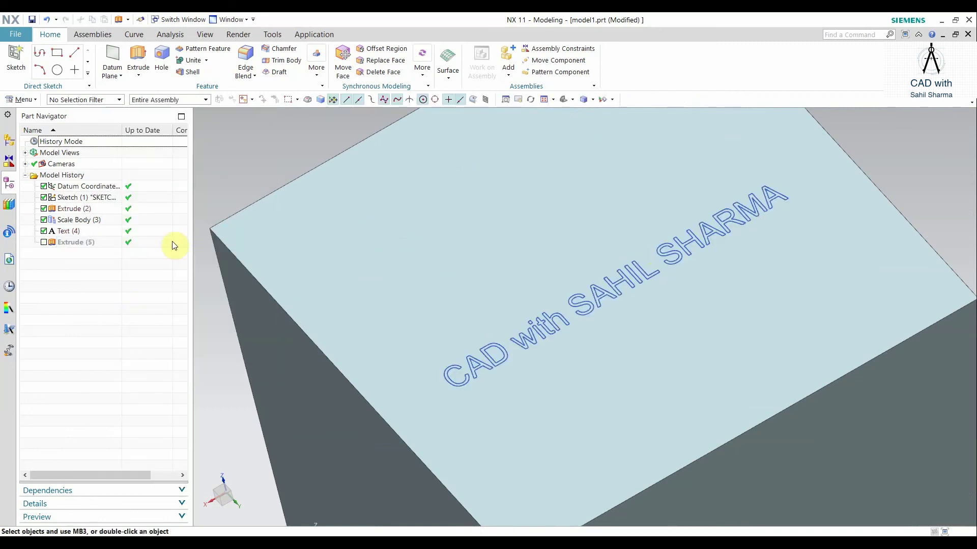
pyautogui.click(81, 243)
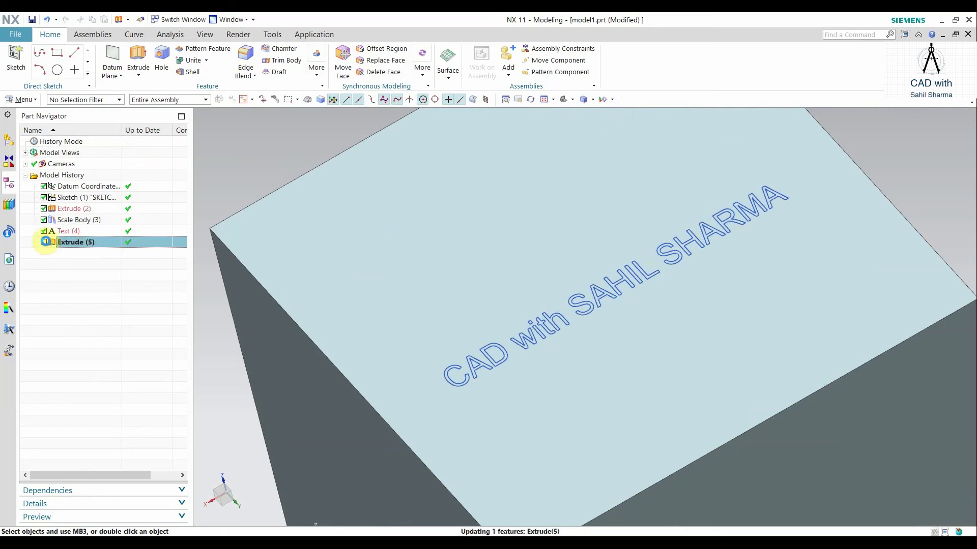
pyautogui.rightClick(77, 242)
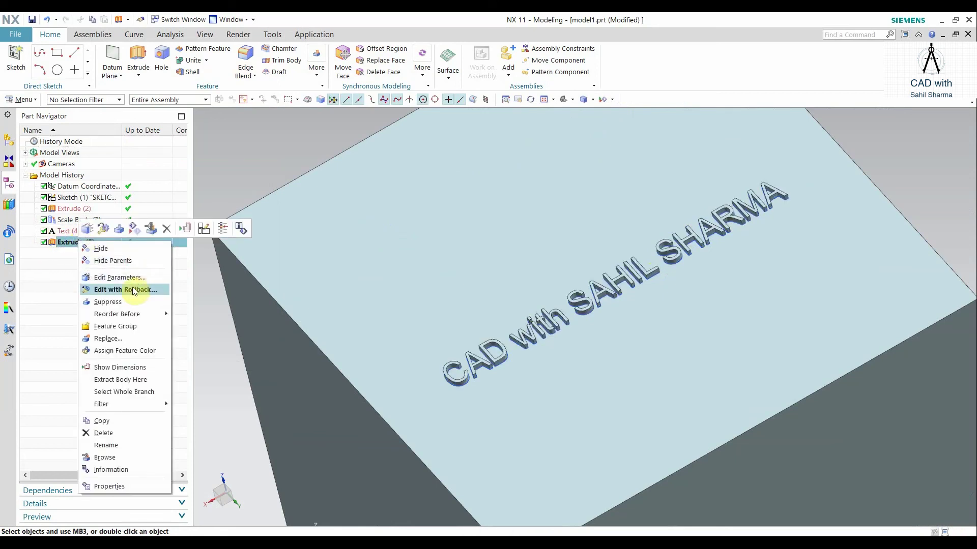
pyautogui.click(134, 290)
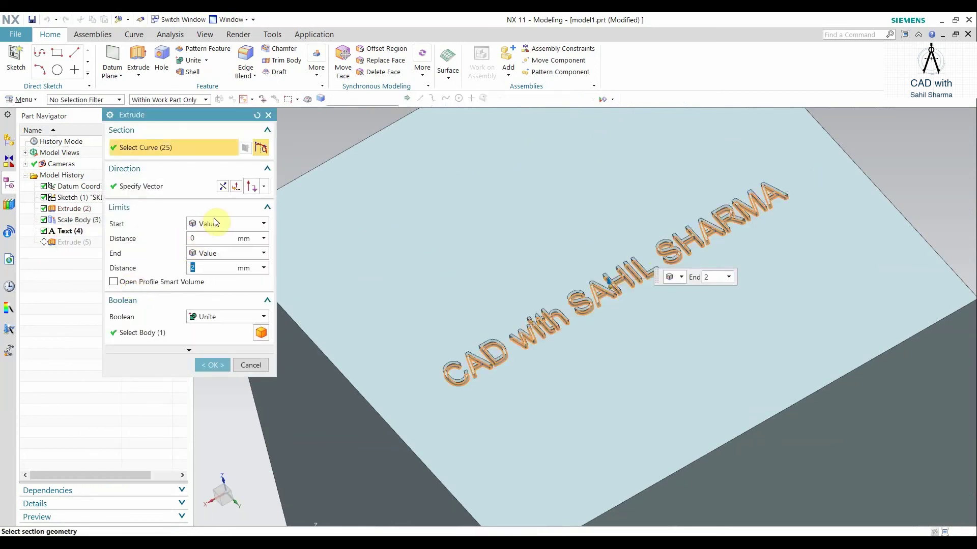
pyautogui.click(211, 317)
pyautogui.click(204, 350)
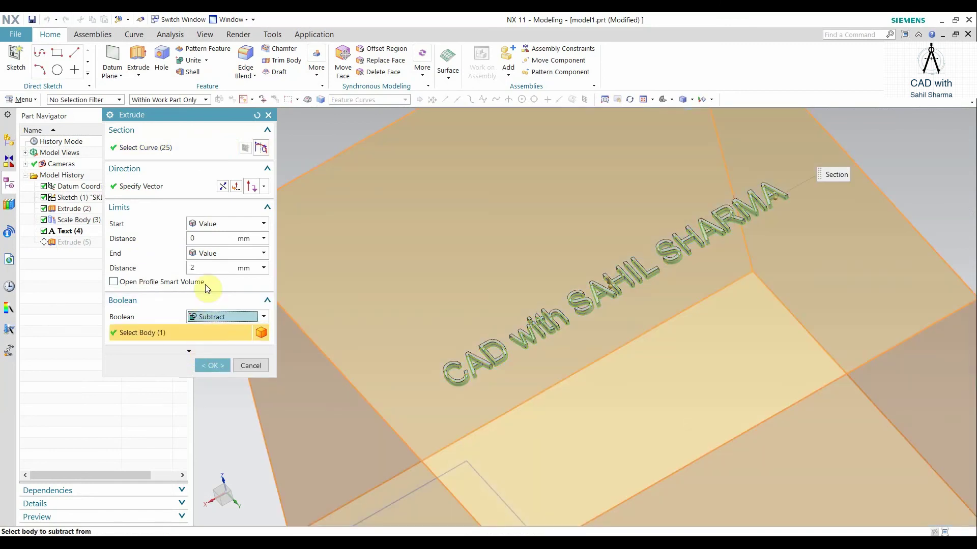
pyautogui.click(209, 370)
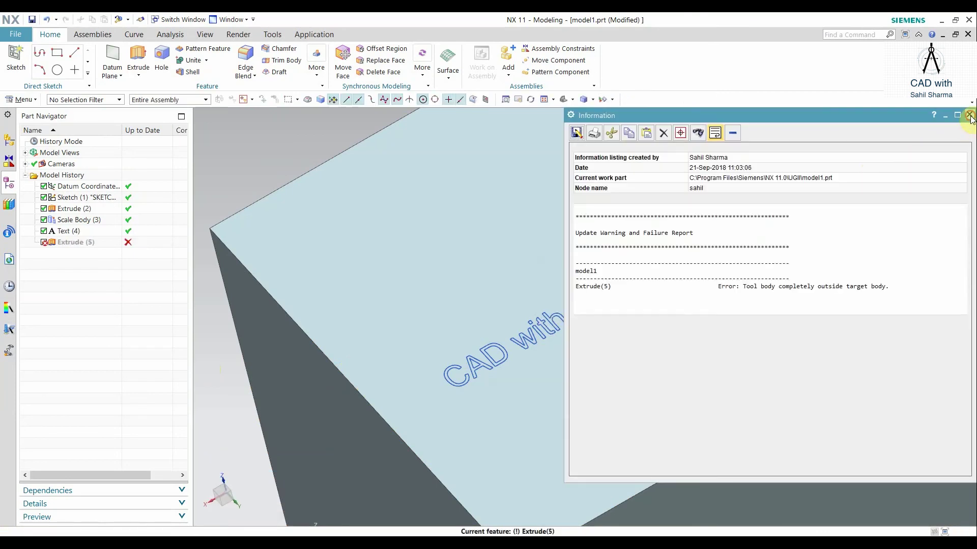
# Step: Dismiss the 'Tool body completely outside target body' error and reverse Extrude (5)'s direction
pyautogui.click(970, 116)
pyautogui.rightClick(76, 243)
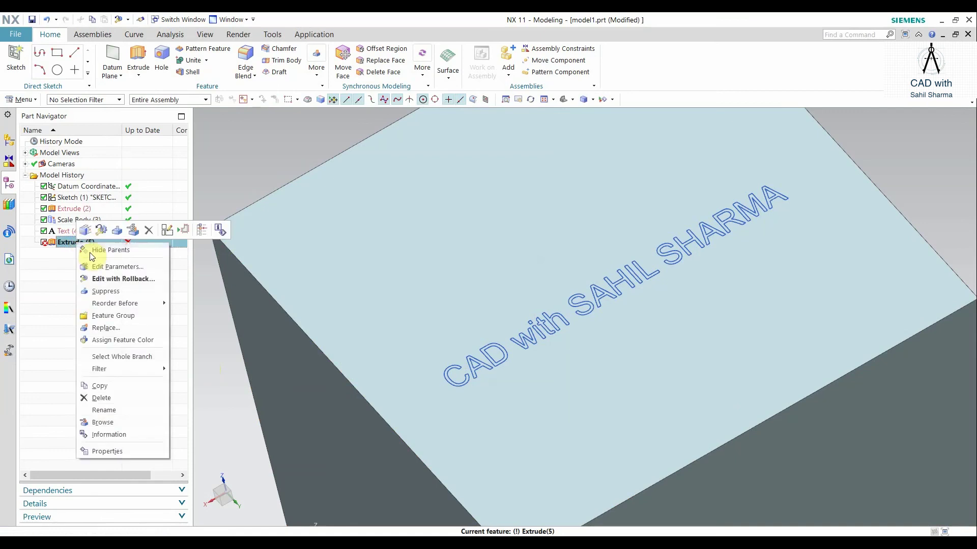
pyautogui.click(134, 279)
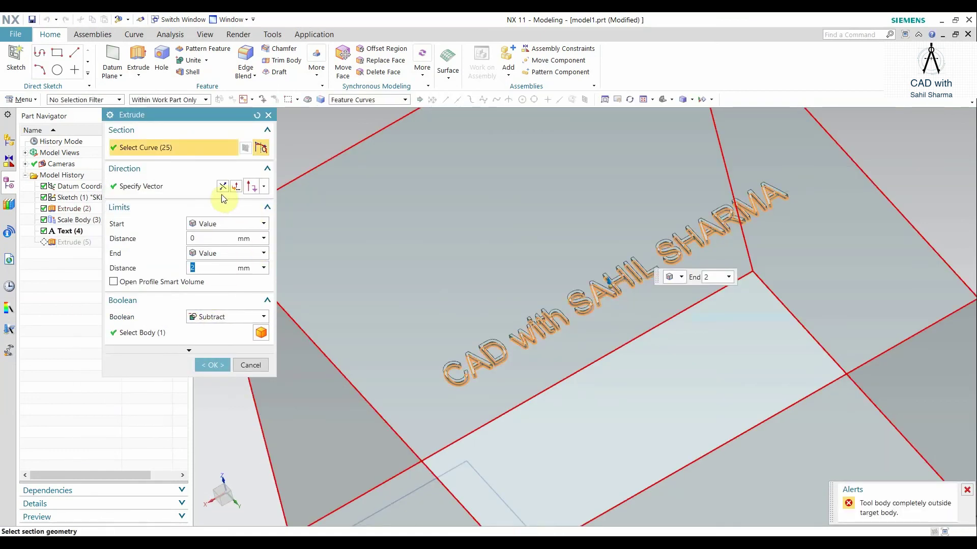
pyautogui.click(222, 186)
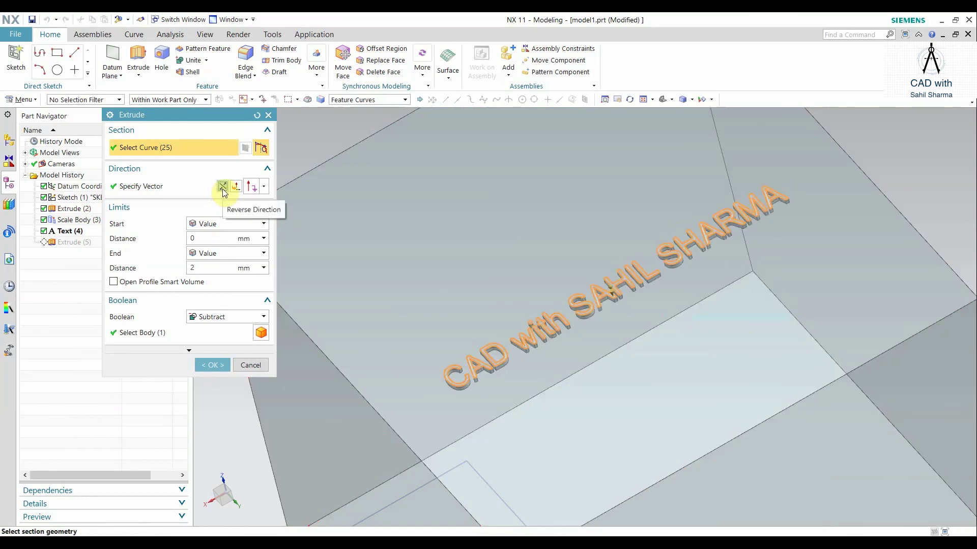
# Step: Confirm the reversed cut, engraving the Arial text 2 mm, and inspect the block
pyautogui.click(207, 363)
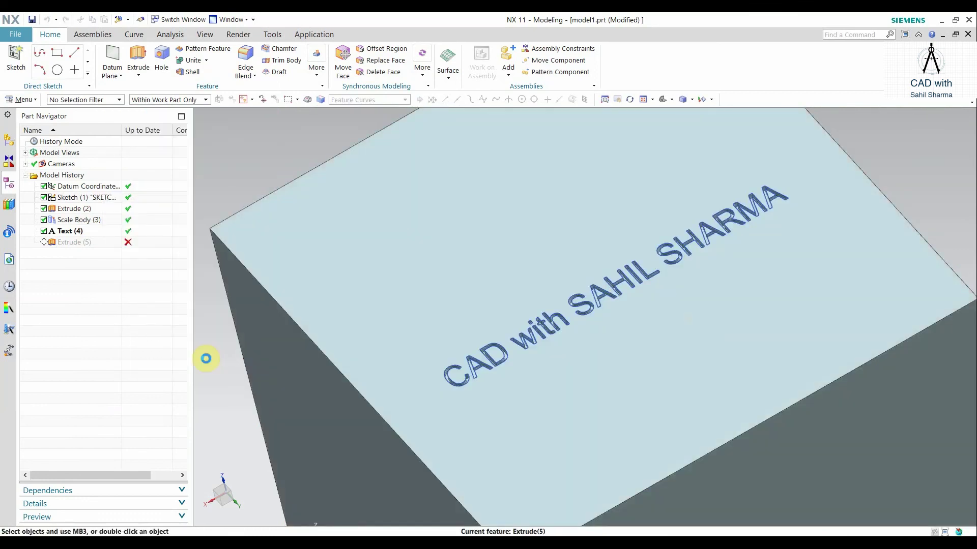
pyautogui.scroll(8, 529, 382)
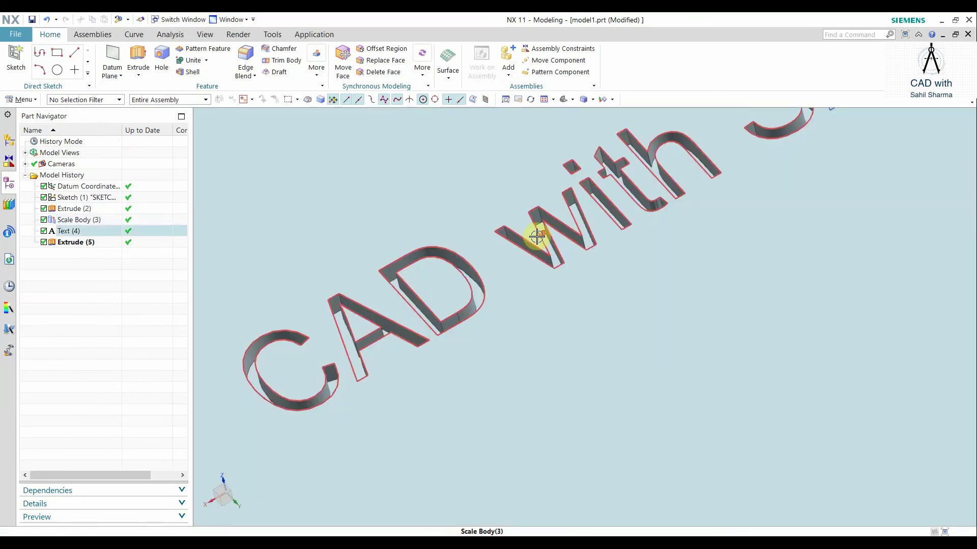
pyautogui.scroll(-5, 536, 238)
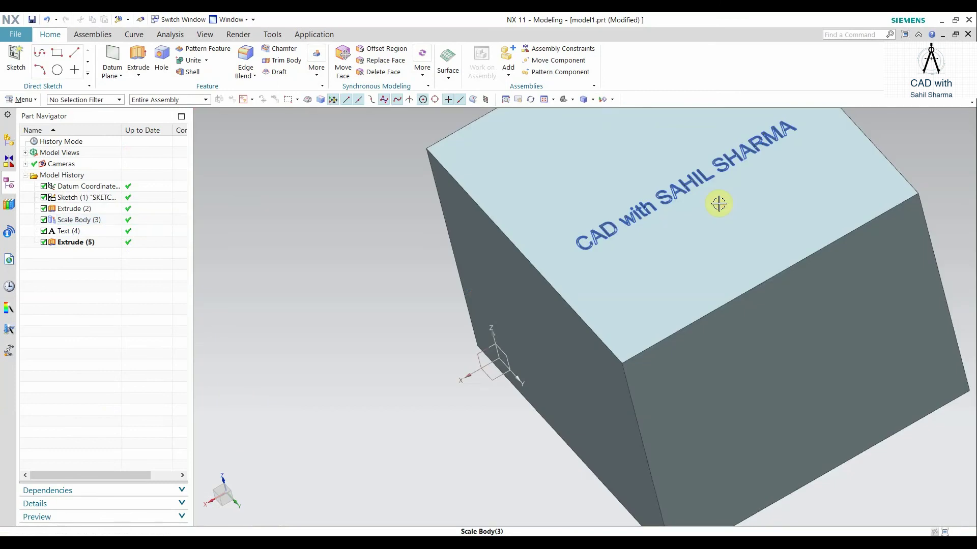
pyautogui.keyDown('shift'); pyautogui.moveTo(719, 203); pyautogui.dragTo(594, 322, button='middle'); pyautogui.keyUp('shift')
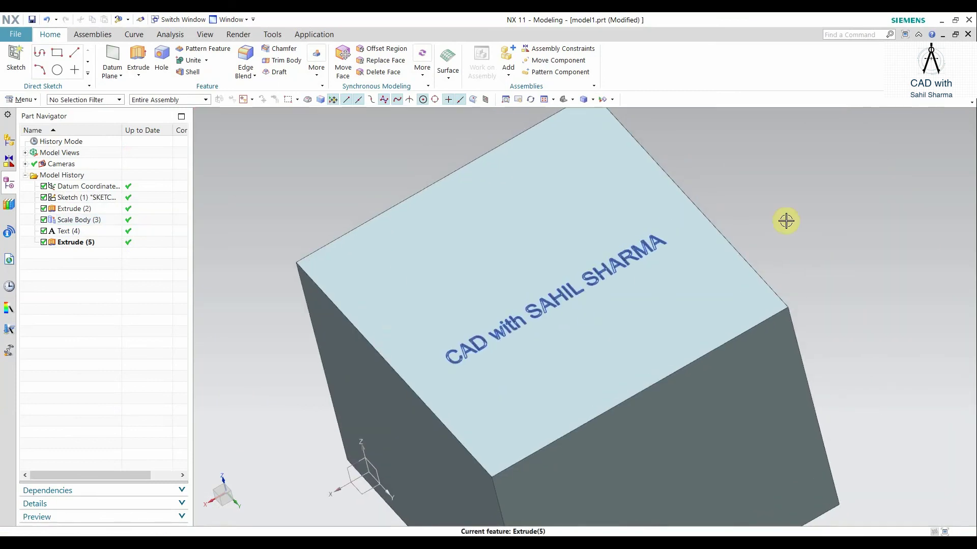